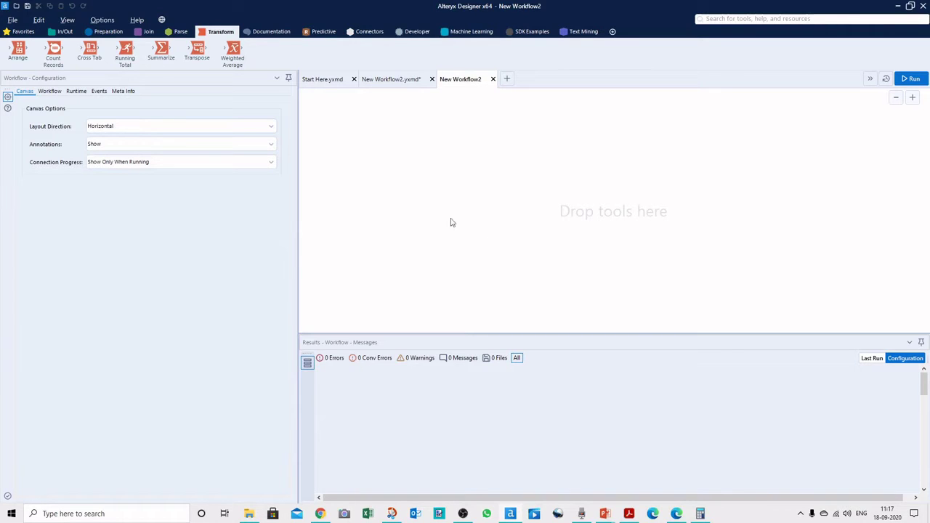
Place an Input Data tool on the empty New Workflow2 canvas
click(67, 32)
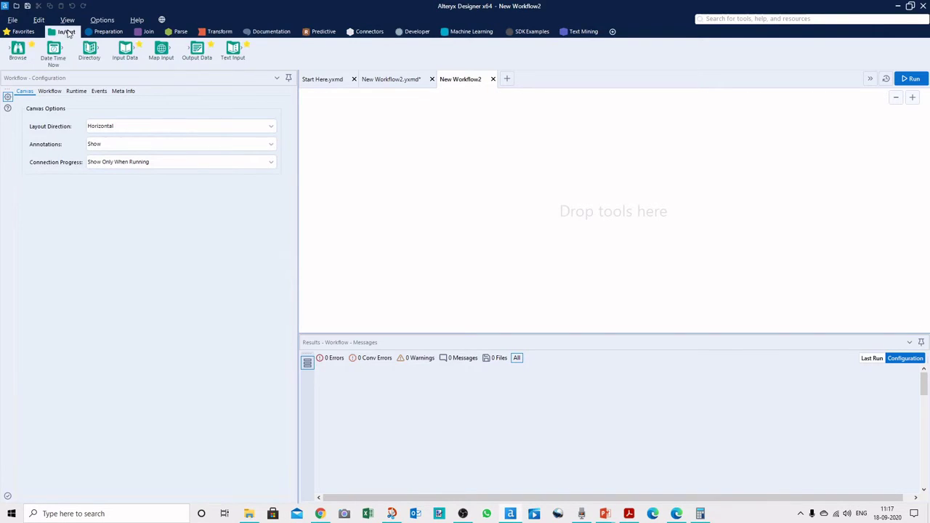
drag(124, 52, 124, 49)
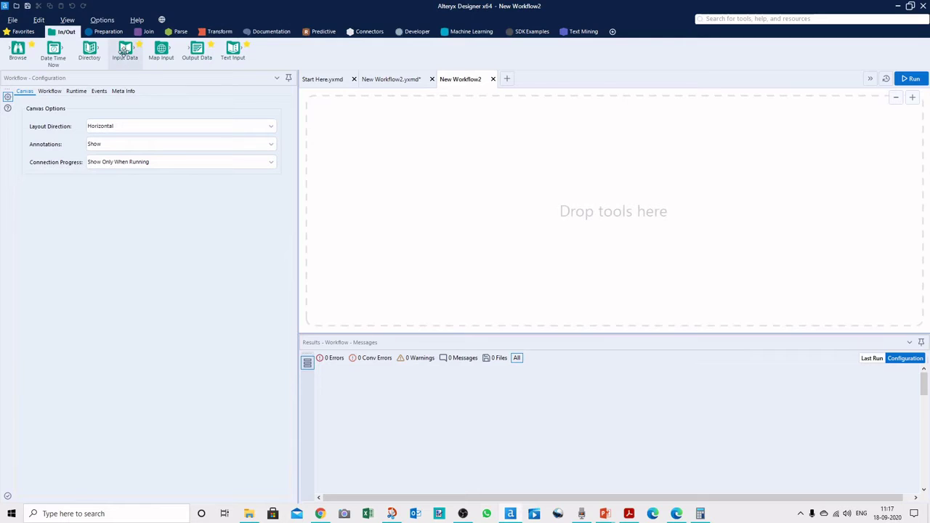
mouse_move(125, 50)
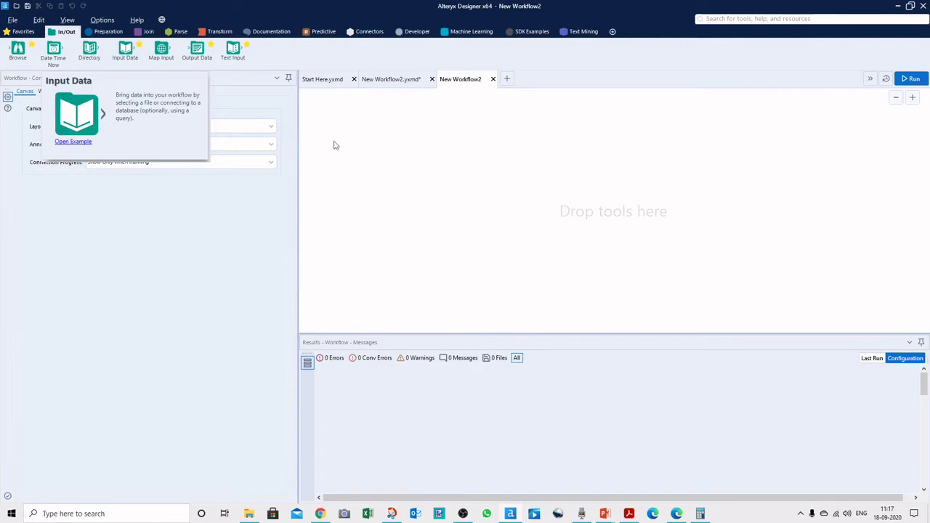
drag(122, 52, 373, 193)
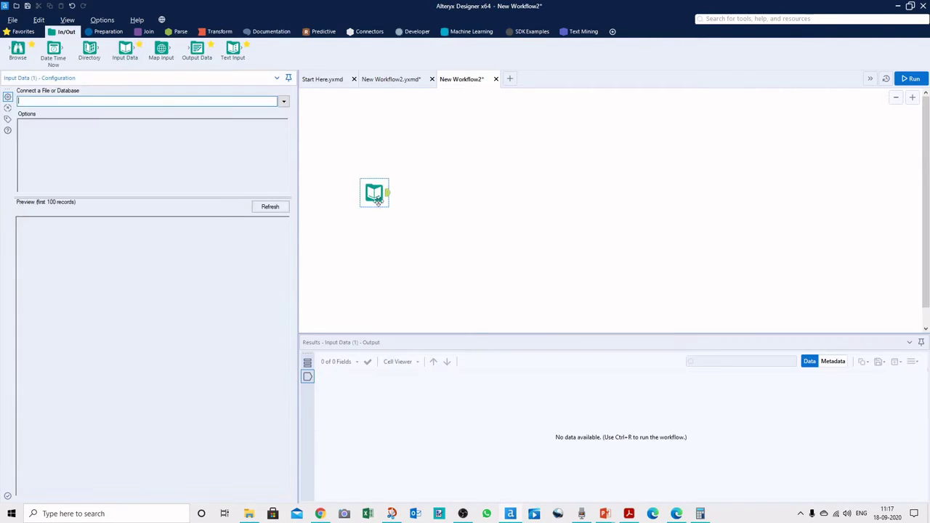
Connect the Input Data tool to Sheet1 of militaryexpediture.xlsx and widen the configuration area to show more preview columns
click(283, 101)
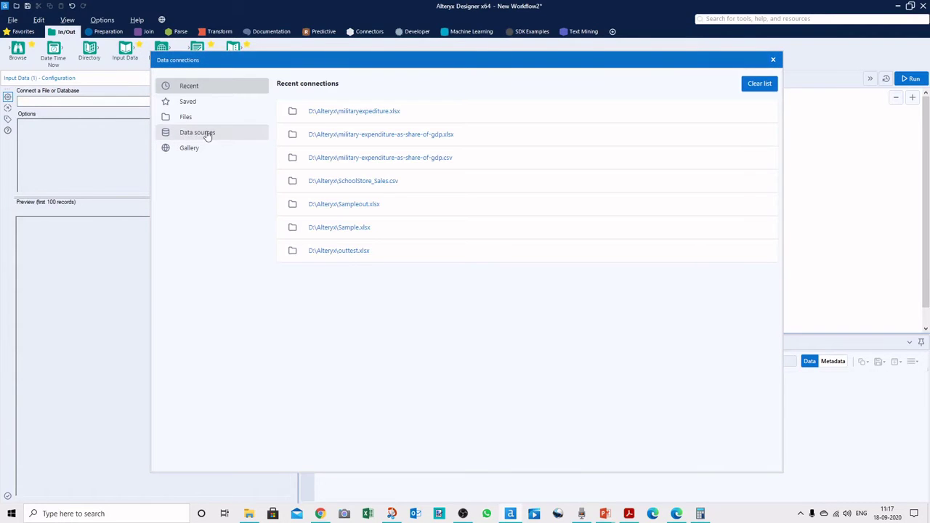
click(190, 117)
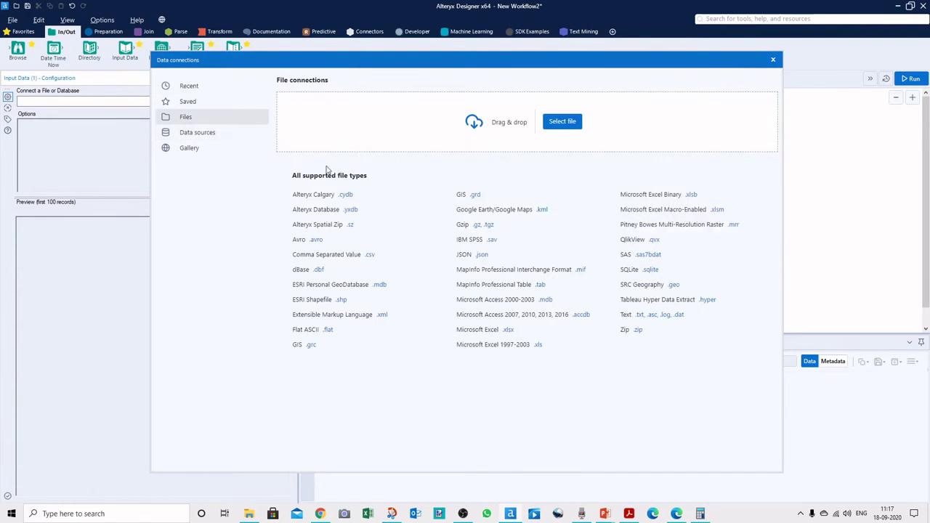
click(556, 131)
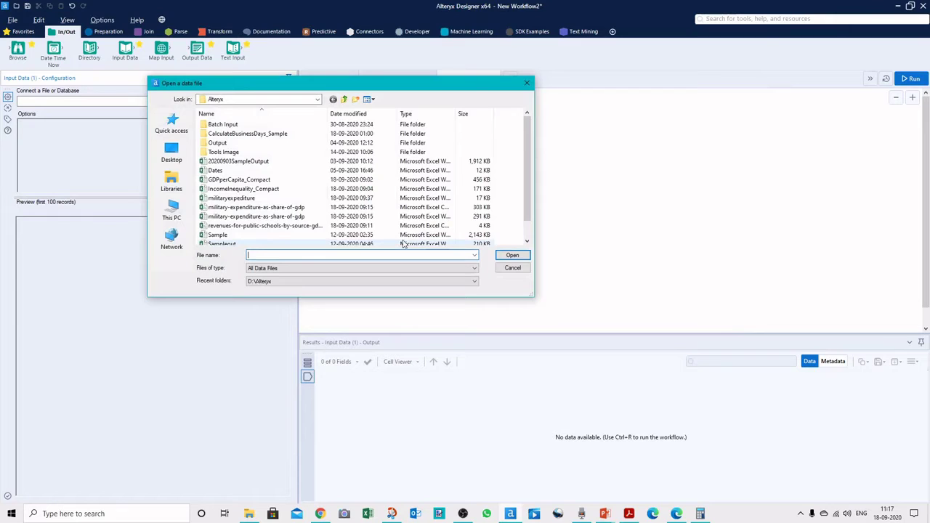
click(244, 198)
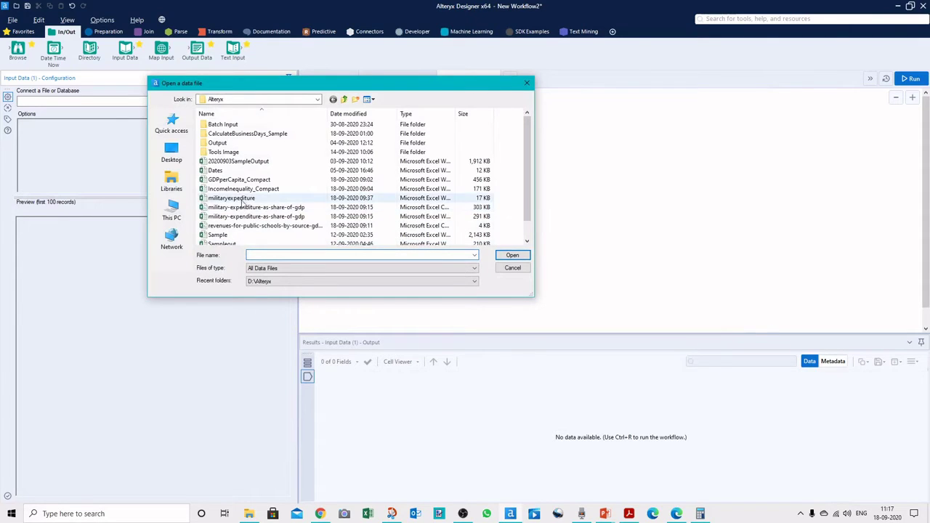
click(514, 256)
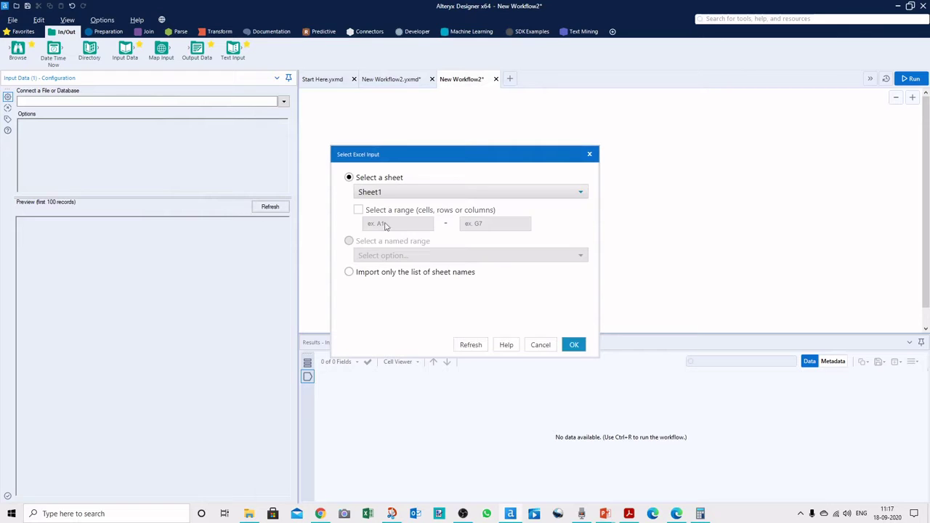
click(575, 345)
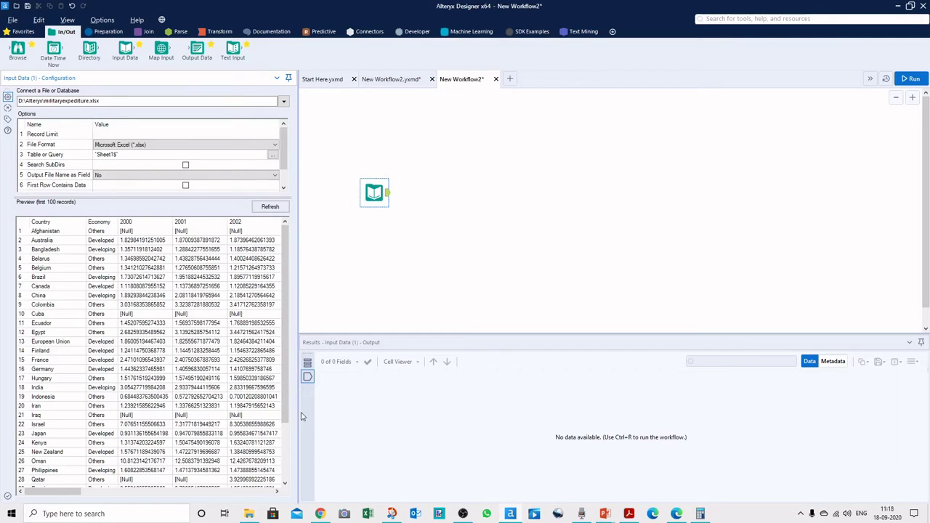
drag(297, 396, 353, 377)
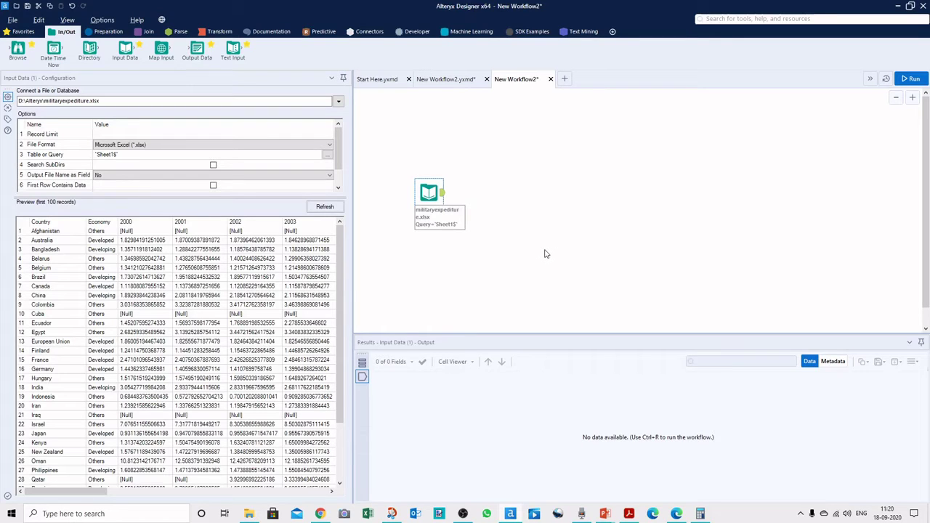
Attach a Transpose tool to the Input Data tool with Country and Economy as key columns, and run the workflow
click(219, 31)
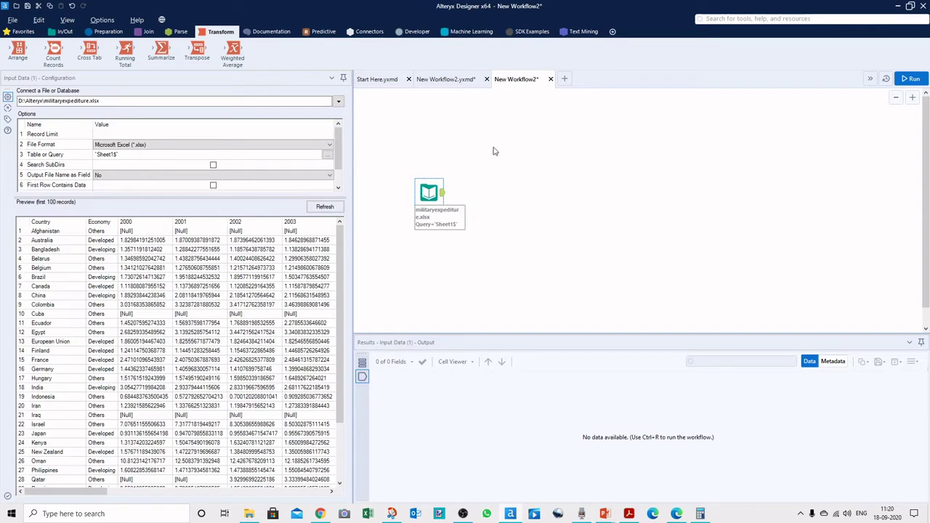
drag(197, 52, 499, 187)
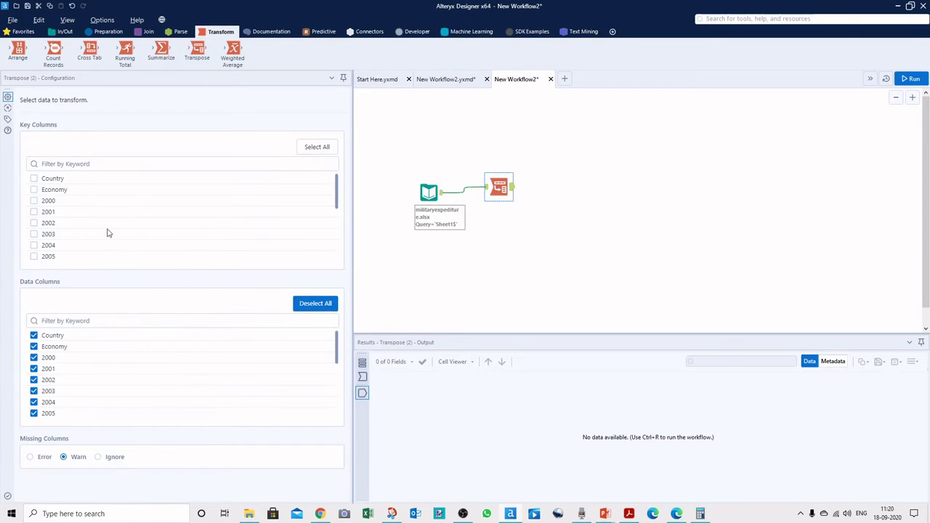
click(33, 180)
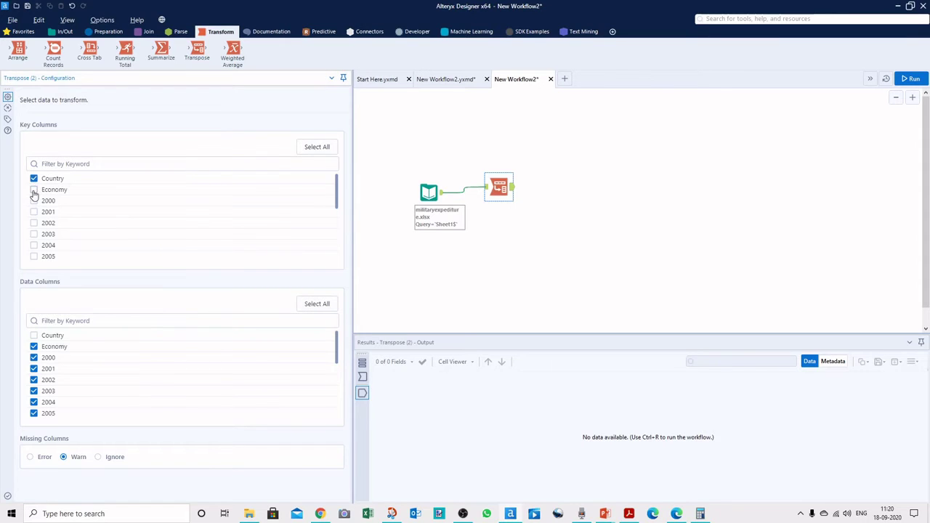
click(33, 191)
click(912, 80)
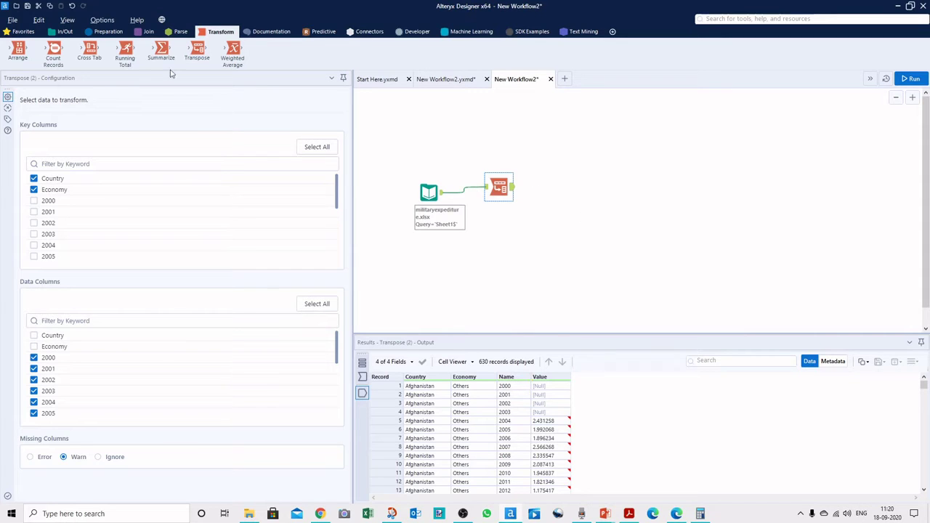
Attach a Summarize tool after Transpose that groups by Country and sums Value, and run the workflow
drag(162, 51, 563, 189)
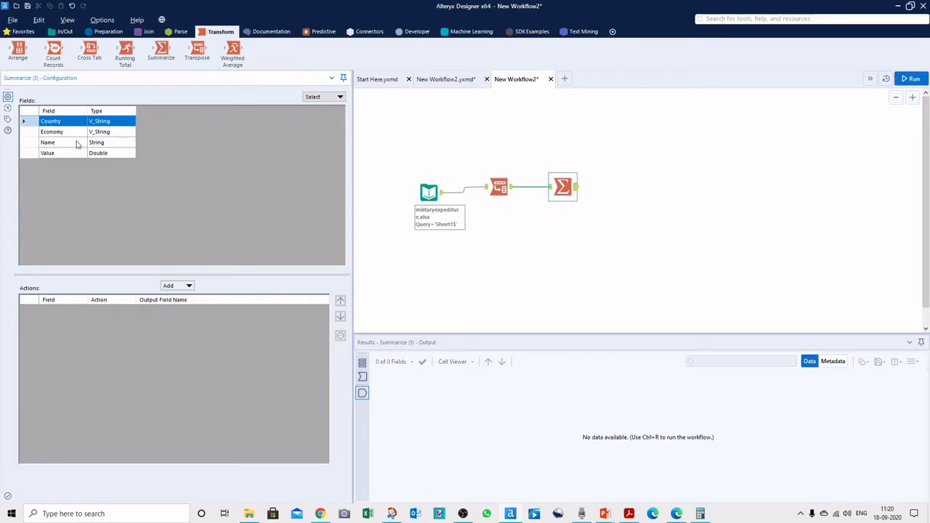
click(189, 286)
click(202, 298)
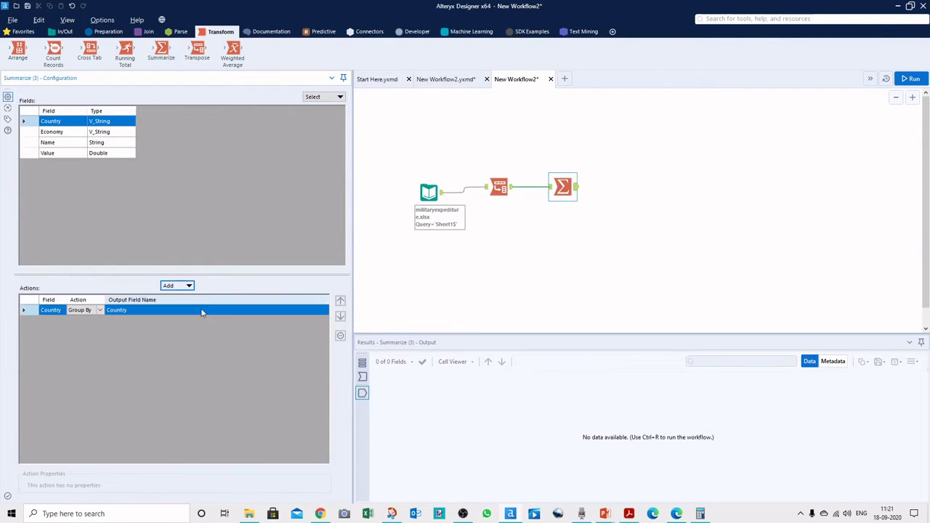
click(60, 155)
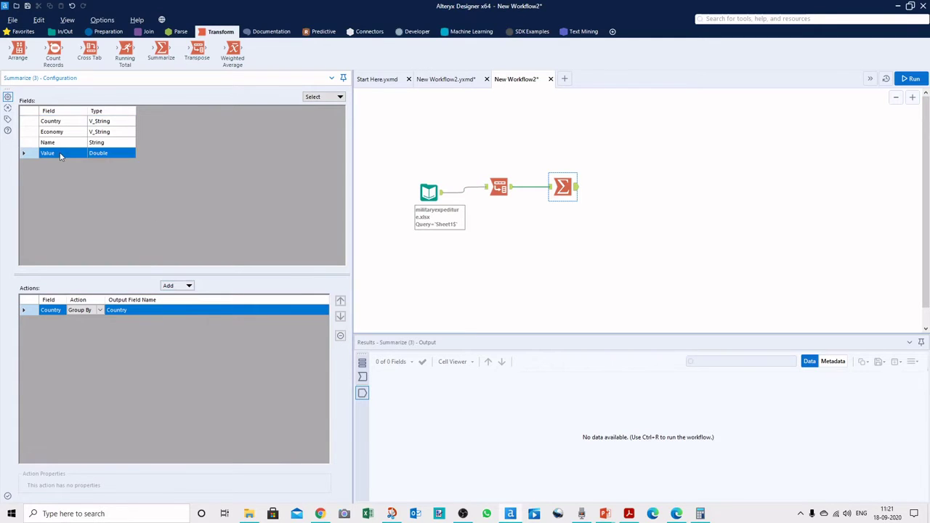
click(190, 286)
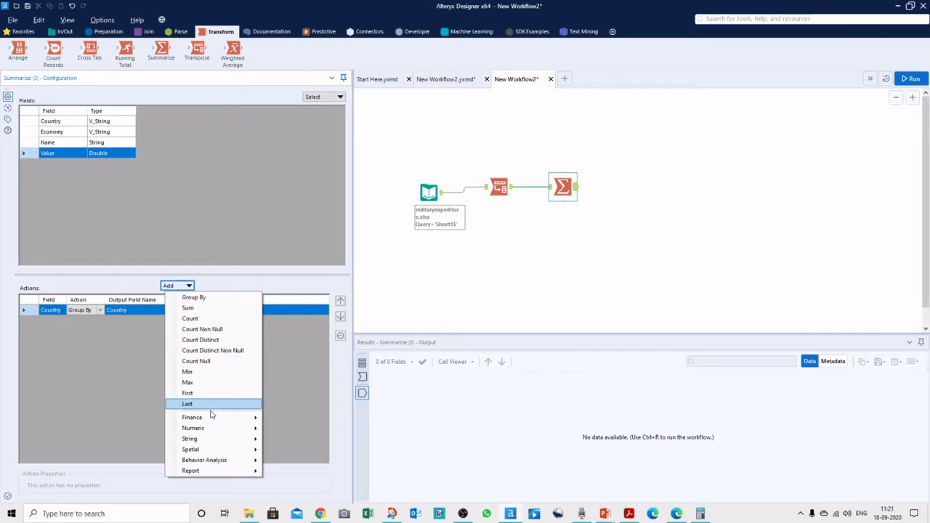
click(215, 308)
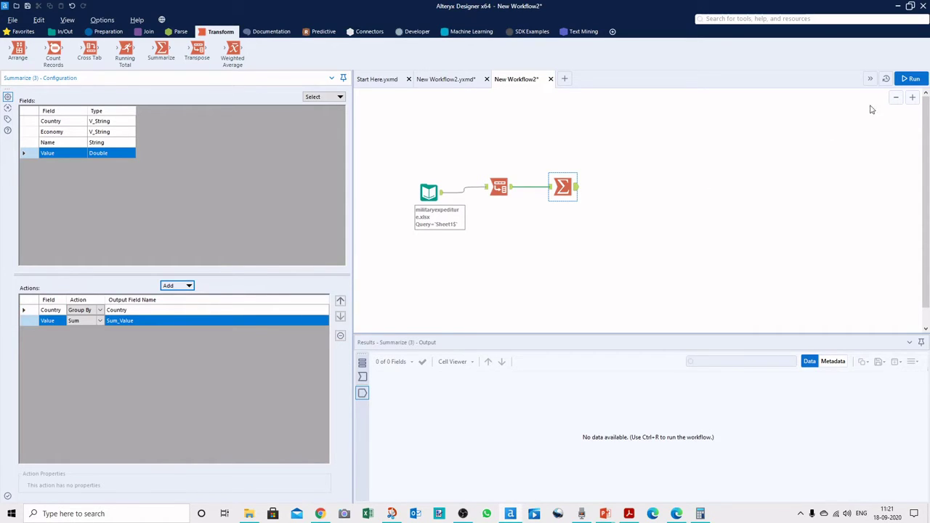
click(911, 80)
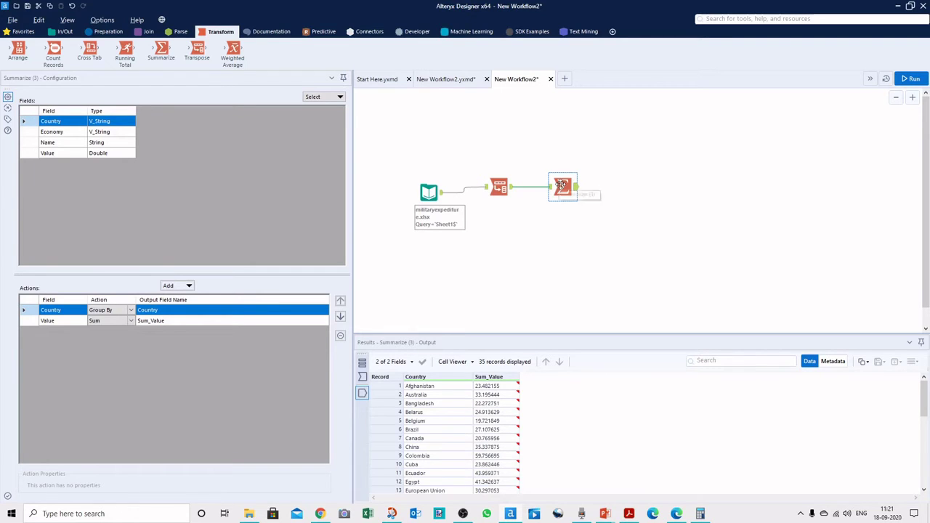
Add a Group By on Economy to the Summarize tool, place it above the Value sum, and rerun the workflow
click(66, 134)
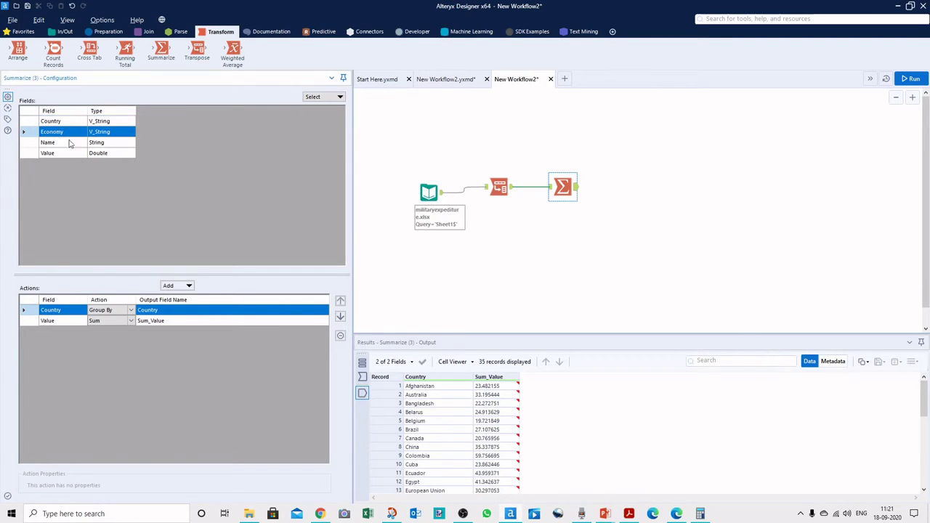
click(188, 286)
click(191, 298)
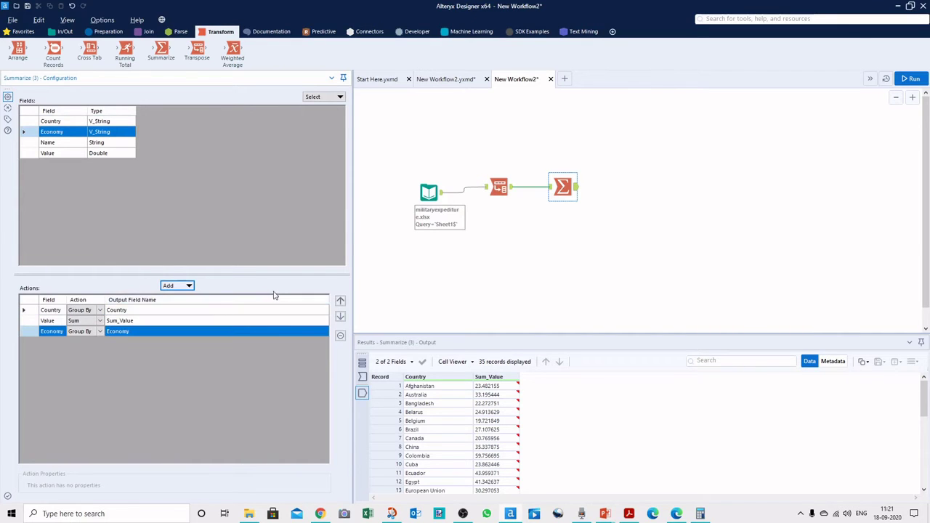
click(341, 300)
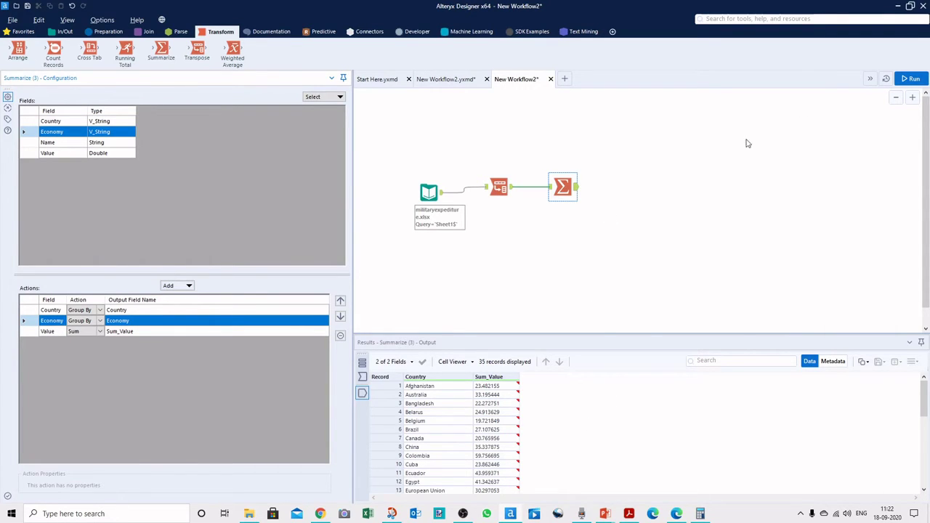
click(910, 78)
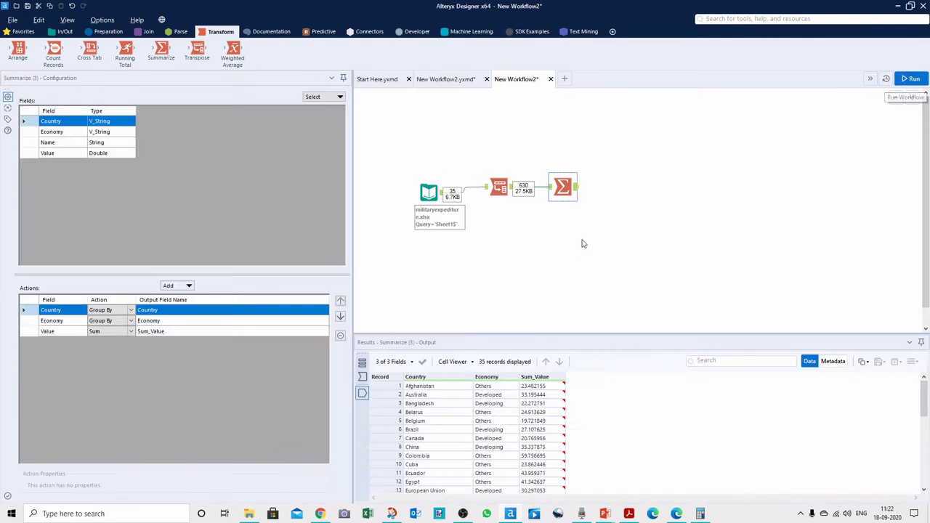
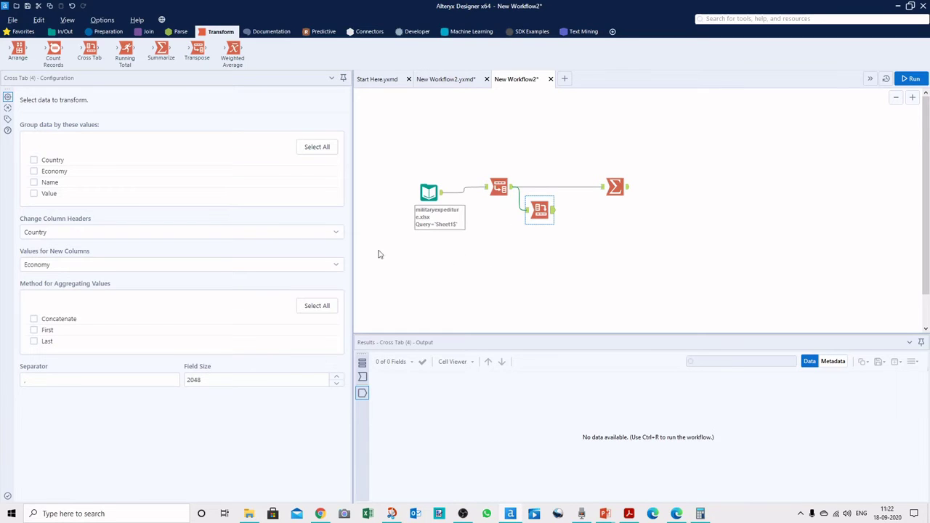
Group the Cross Tab tool's data by Country and Economy, and take its column headers from Name
click(34, 160)
click(33, 170)
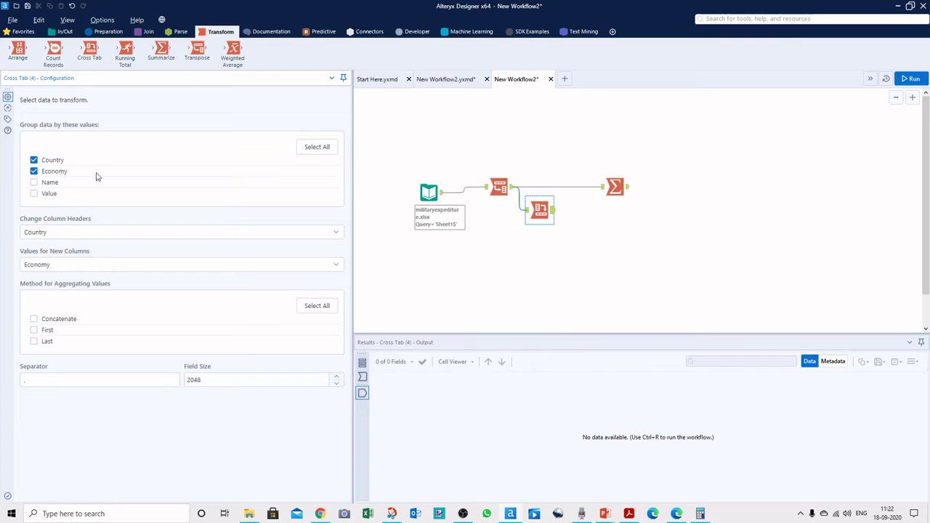
click(97, 235)
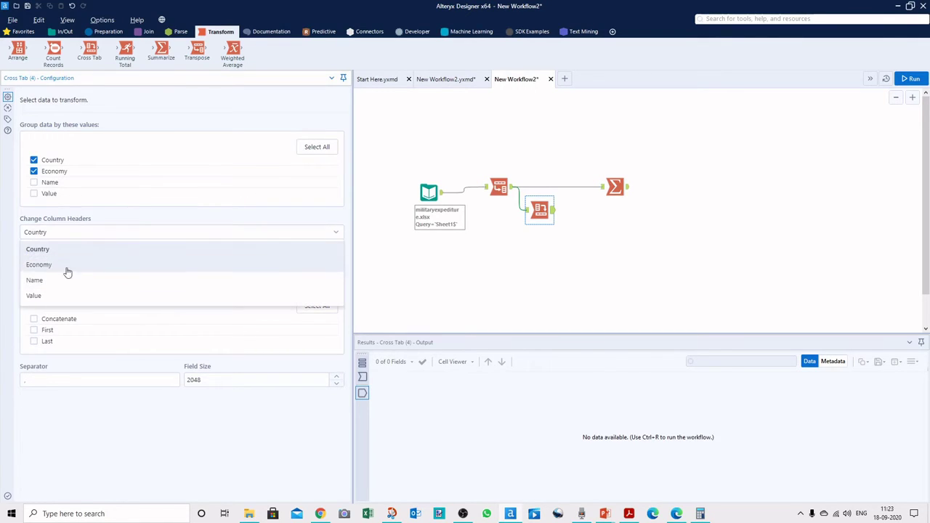
click(37, 281)
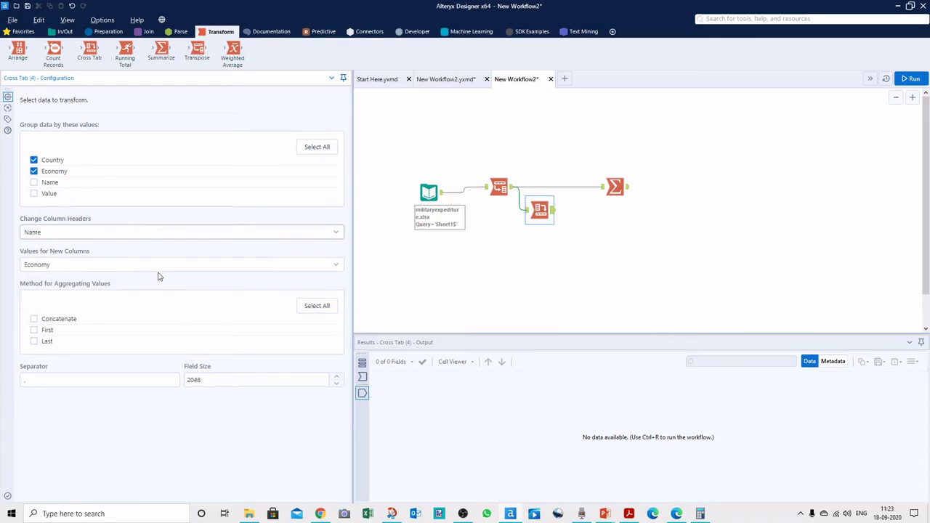
Set the Cross Tab tool's values for new columns to Value, with Sum as the only aggregation method
click(427, 192)
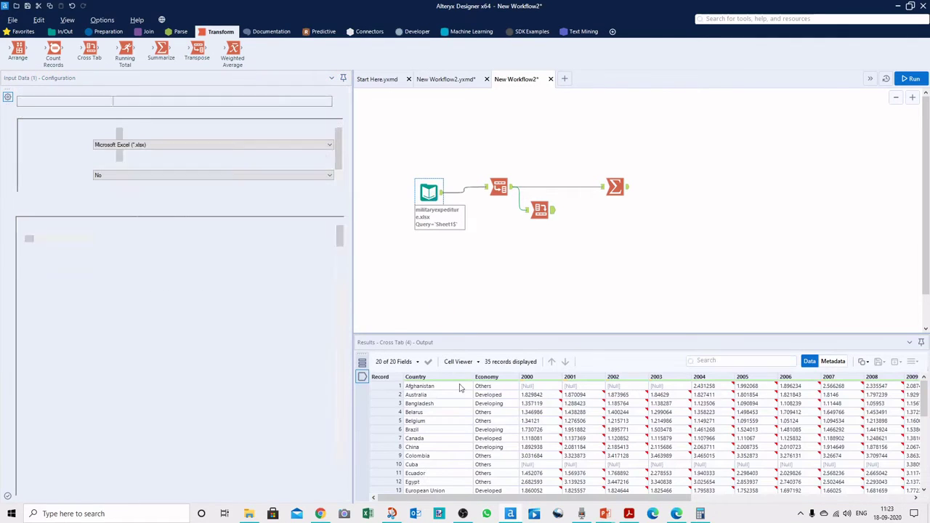
click(510, 193)
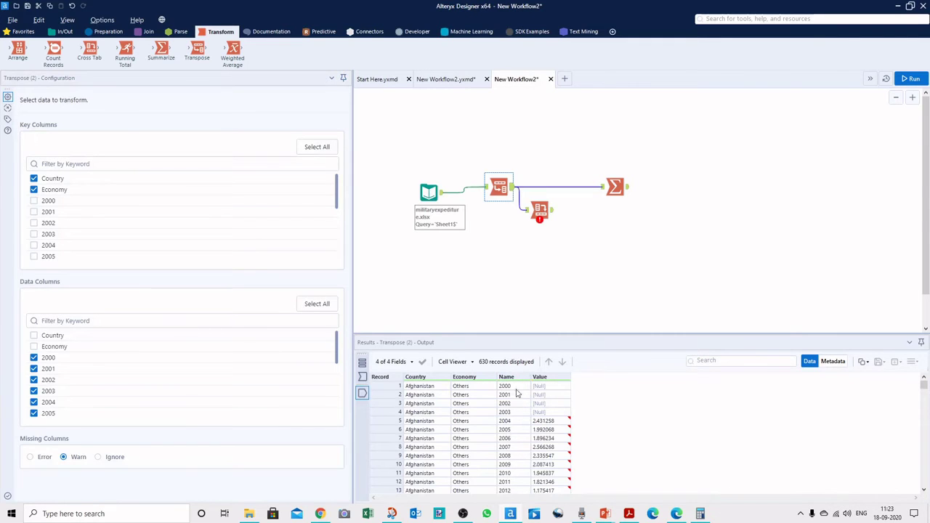
click(539, 211)
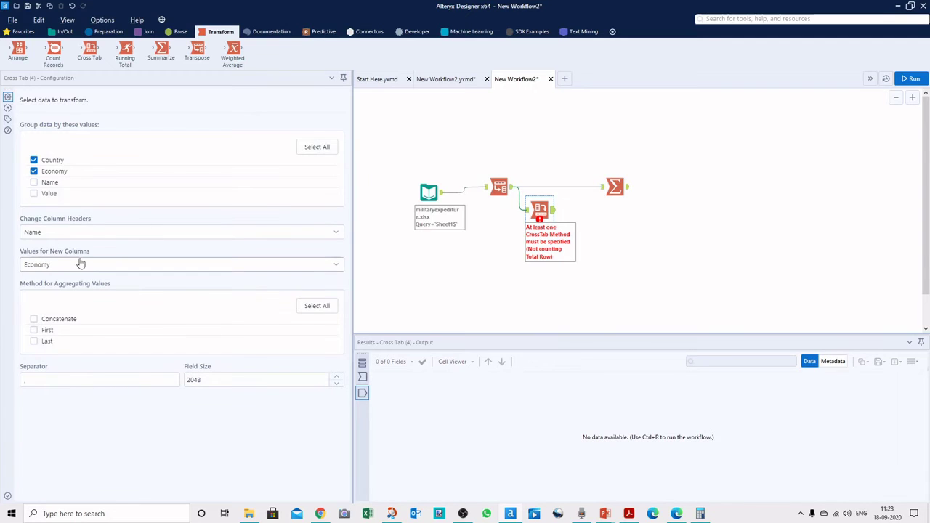
click(114, 269)
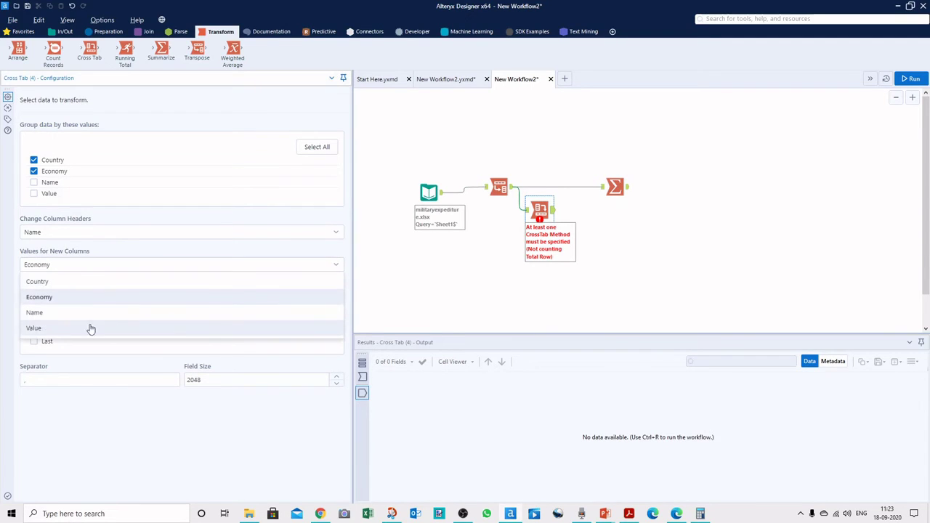
click(37, 328)
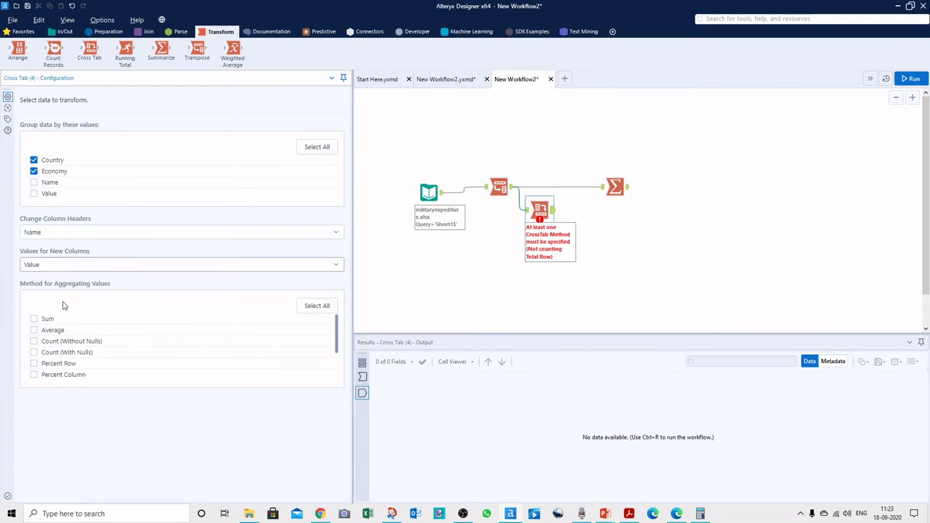
click(34, 319)
click(33, 330)
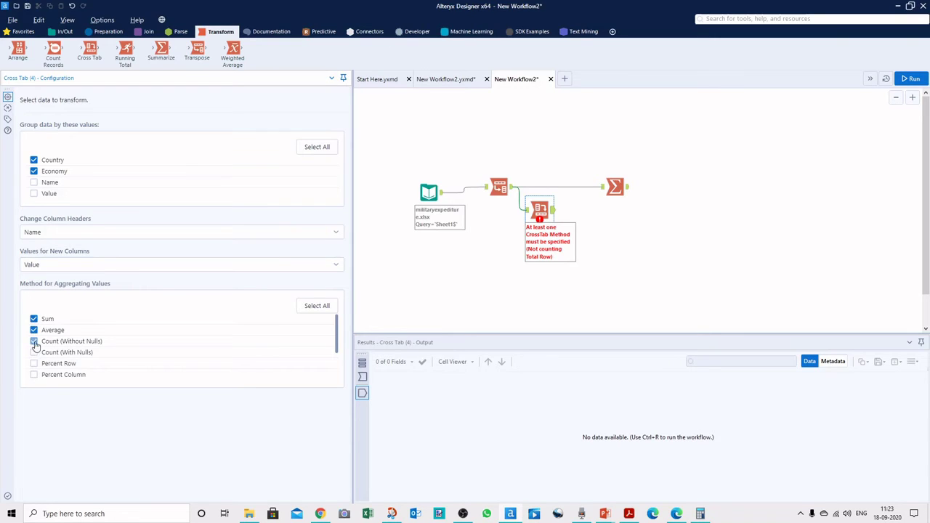
click(34, 330)
Run the workflow and move the Cross Tab tool lower on the canvas, away from the Transpose tool
click(592, 230)
key(ctrl+r)
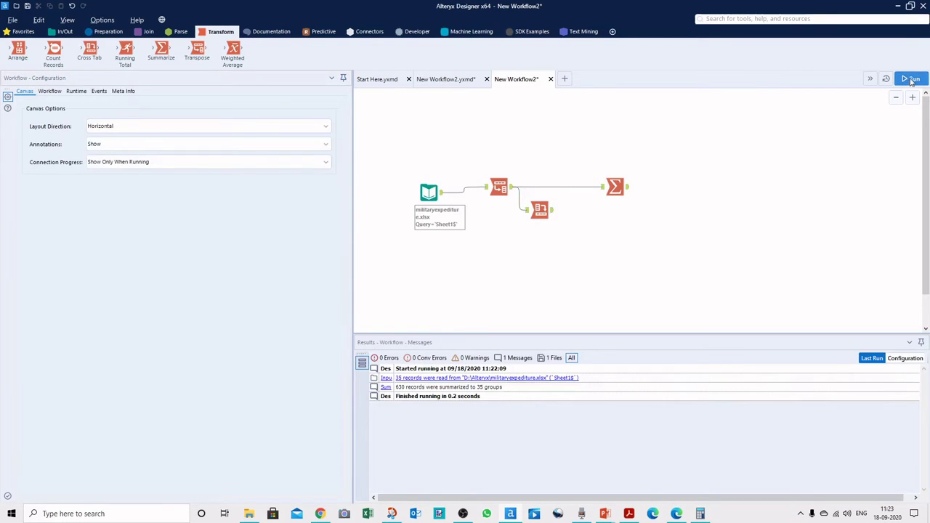
click(911, 80)
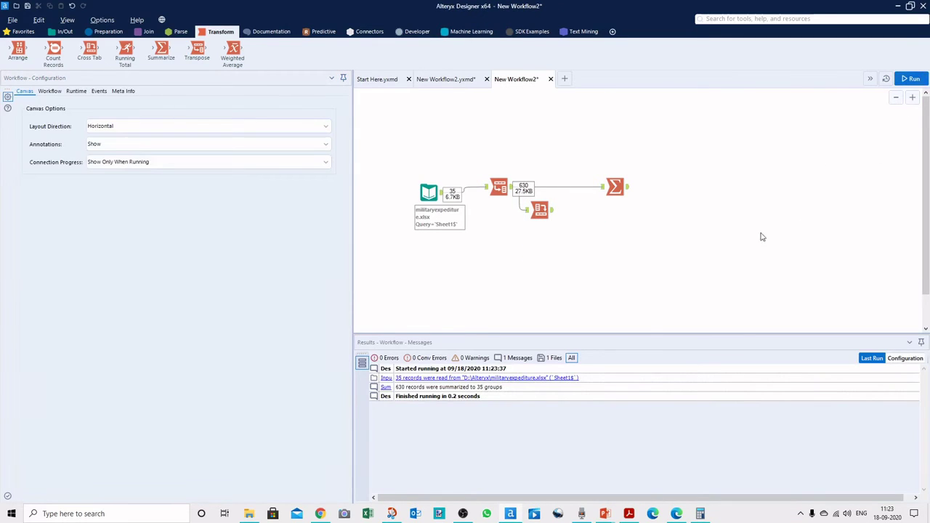
drag(541, 210, 559, 241)
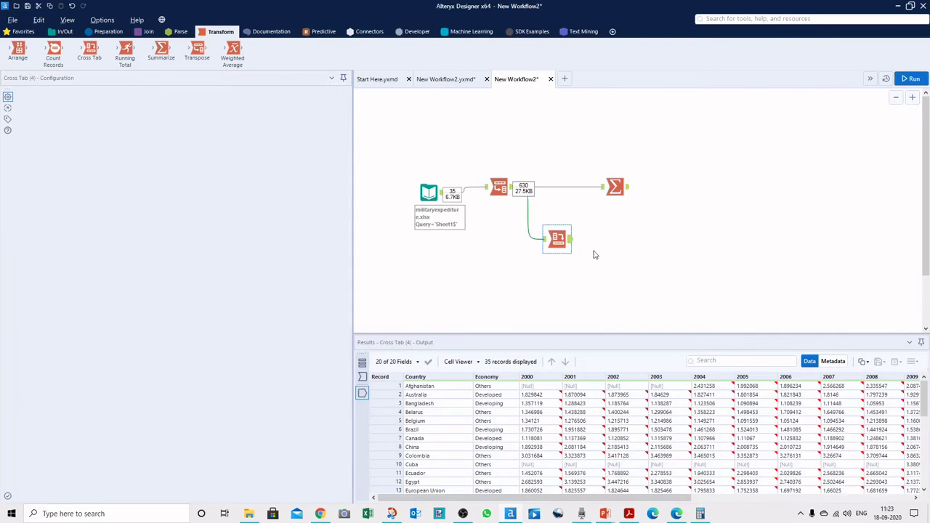
Compare the data at the Transpose, Cross Tab, Summarize and Input Data tools, and examine the input fields' metadata
click(498, 188)
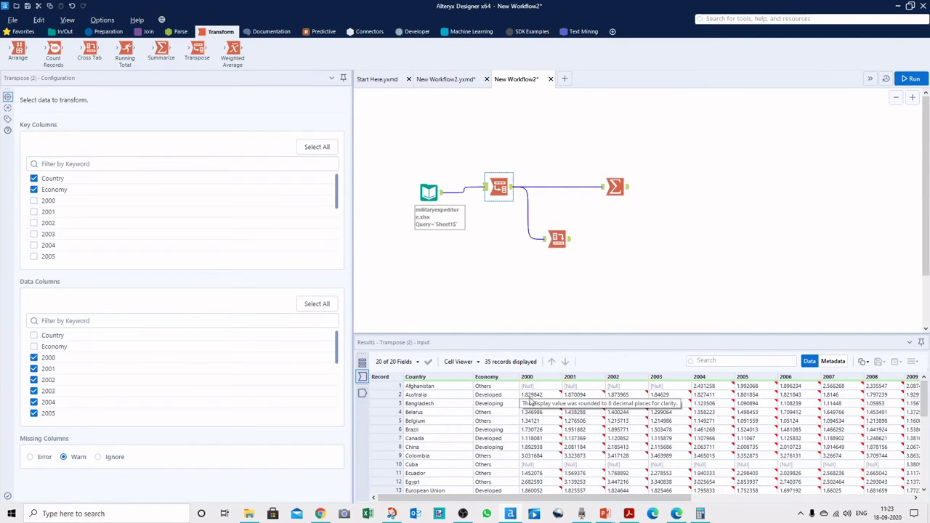
click(572, 248)
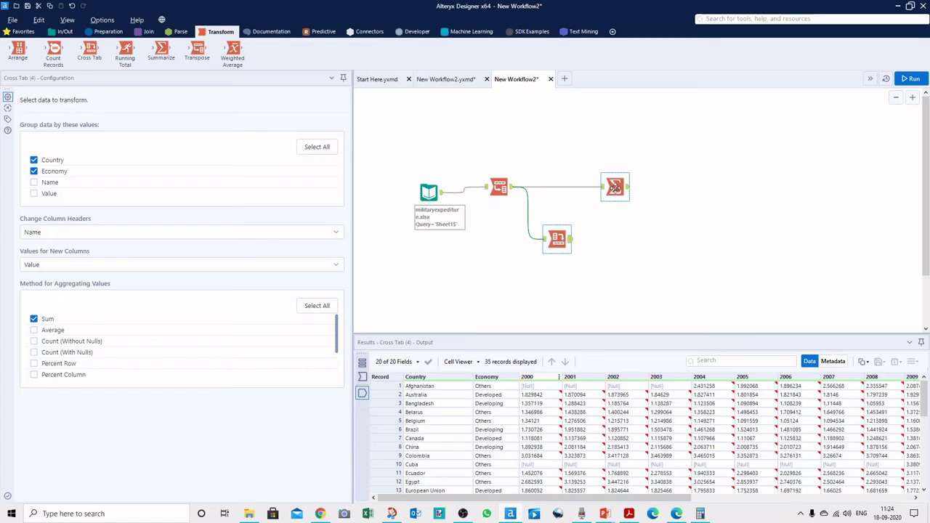
click(616, 188)
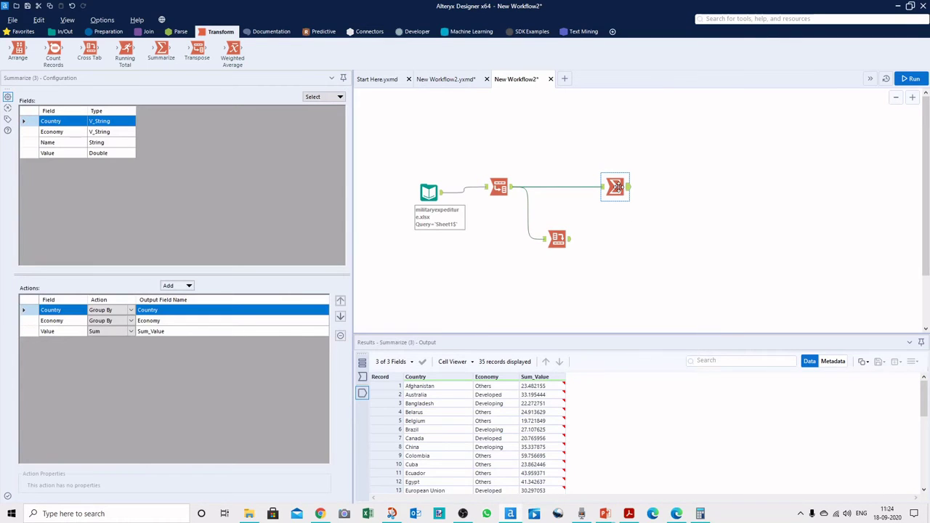
click(558, 242)
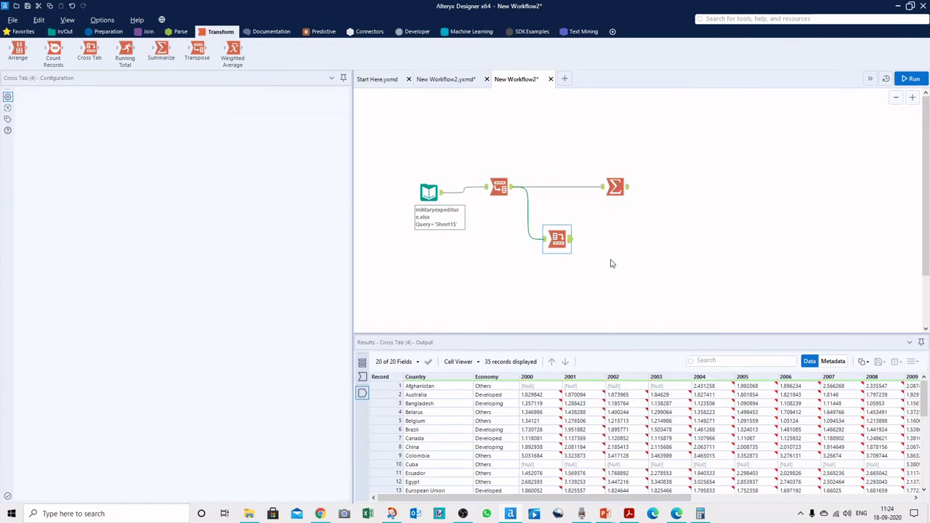
key(Tab)
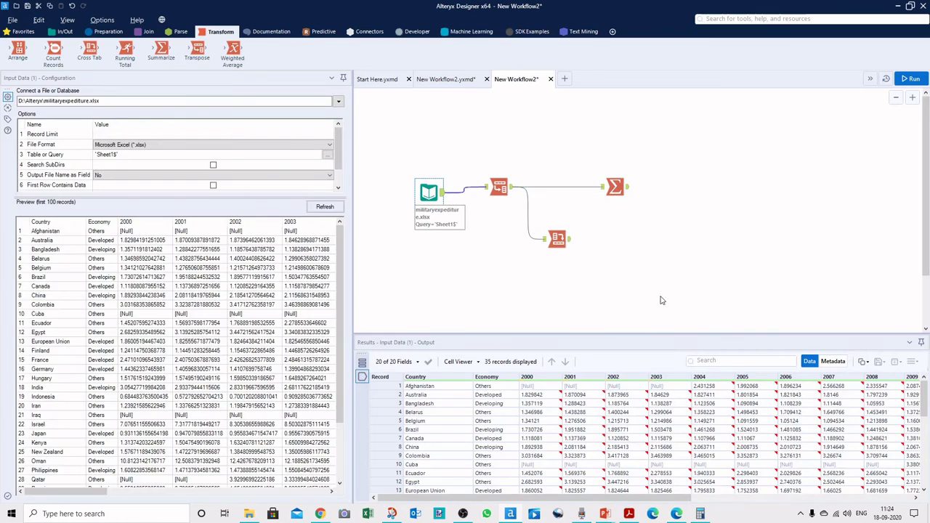
click(832, 362)
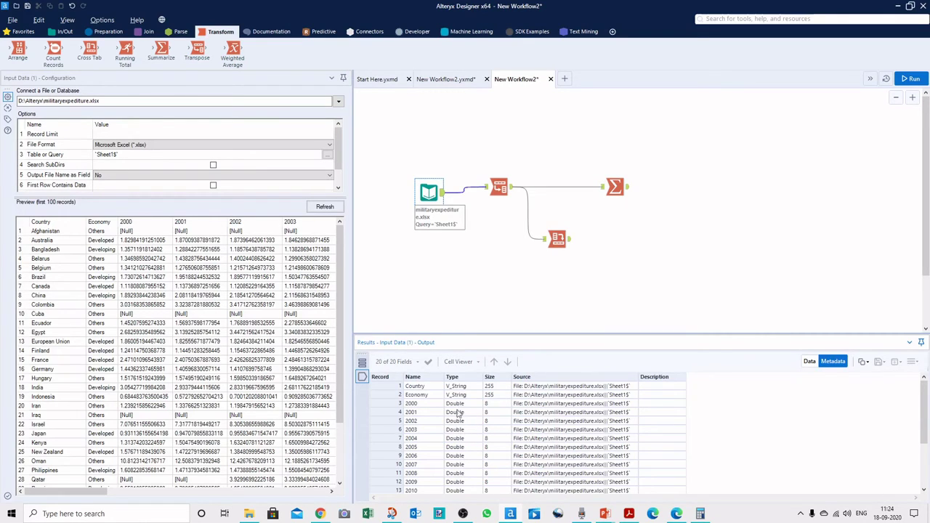
Connect a Select tool to the Input Data tool and change the types of fields 2000 and 2001 to String
click(429, 194)
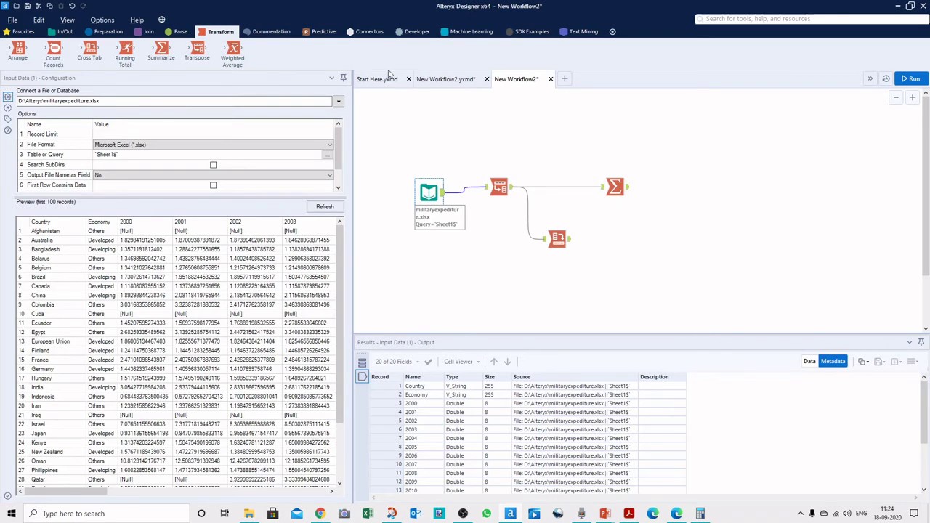
click(109, 32)
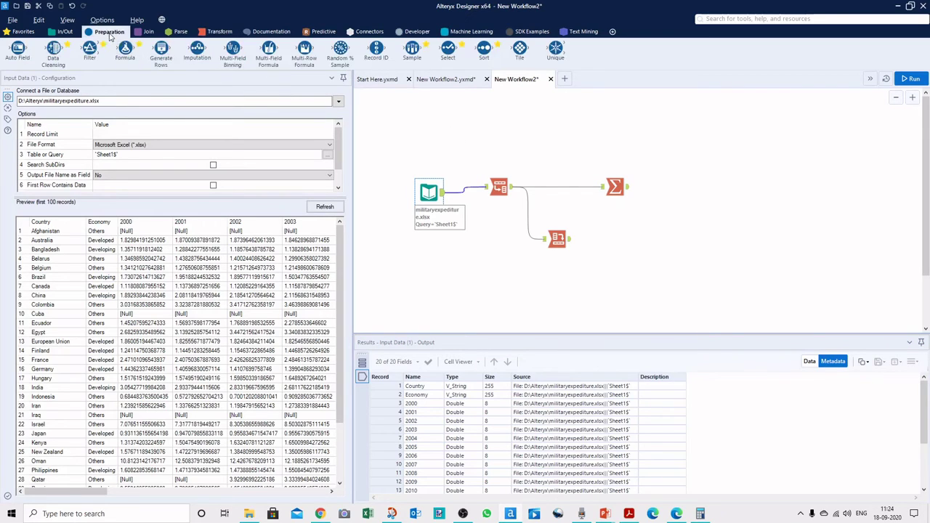
drag(448, 51, 471, 252)
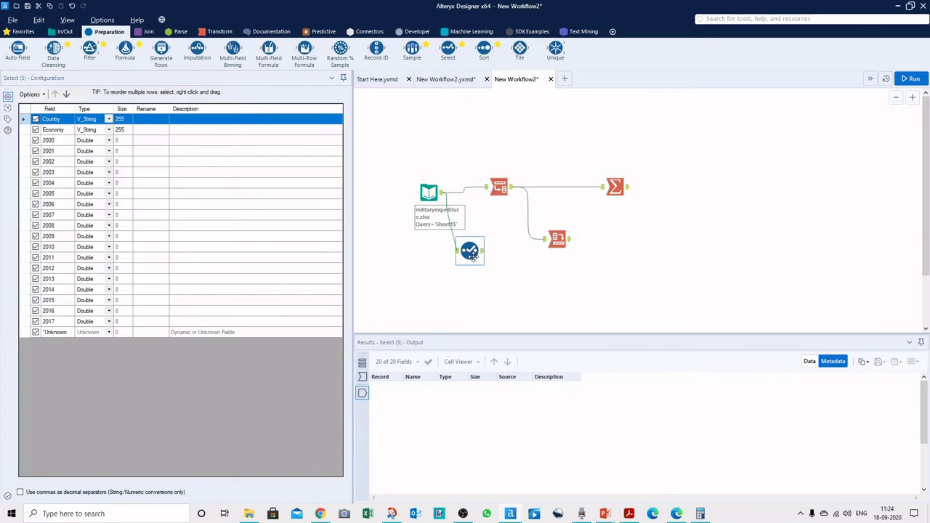
click(109, 140)
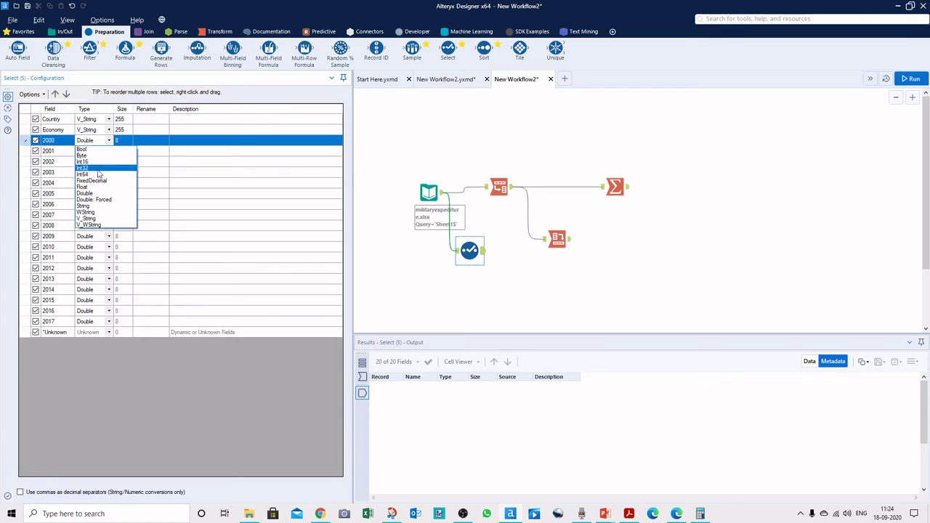
click(93, 206)
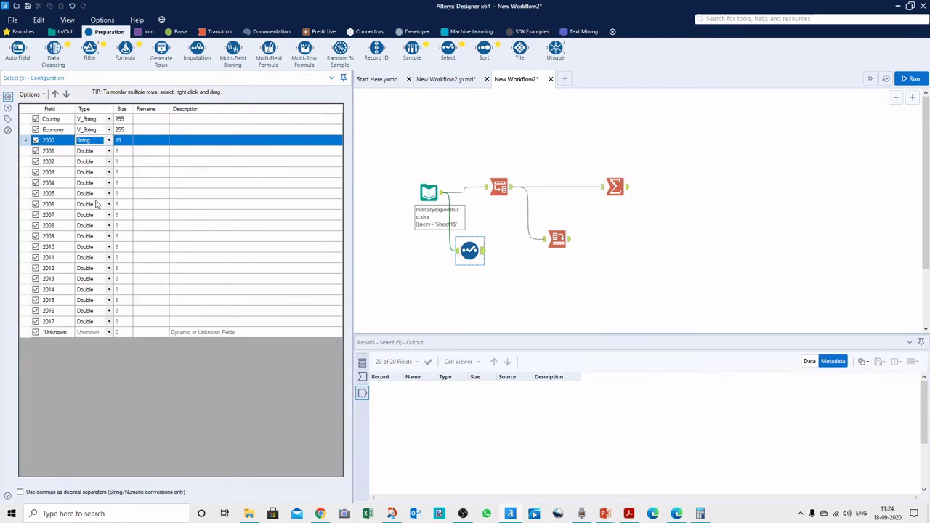
click(109, 151)
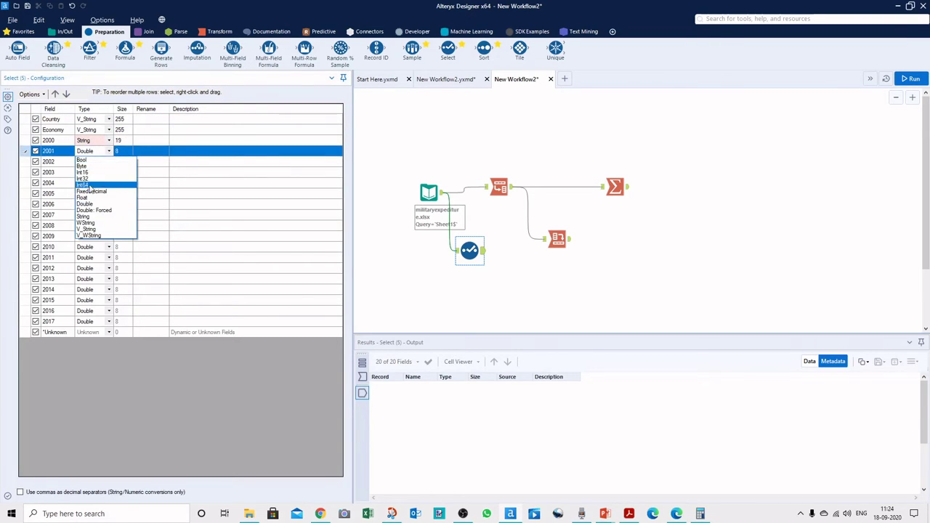
click(86, 218)
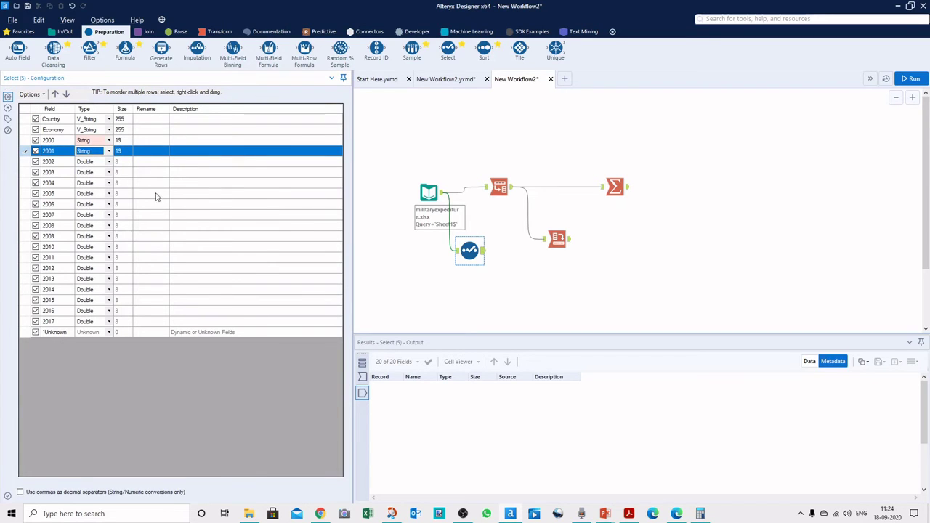
click(529, 280)
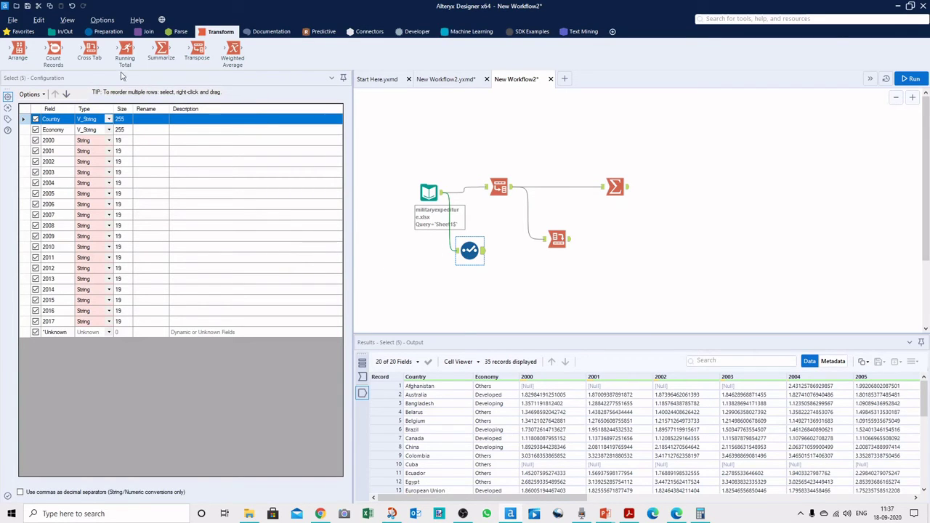
Attach a new Cross Tab tool after Select, grouped by Economy and taking its column headers from Economy
drag(89, 49, 510, 263)
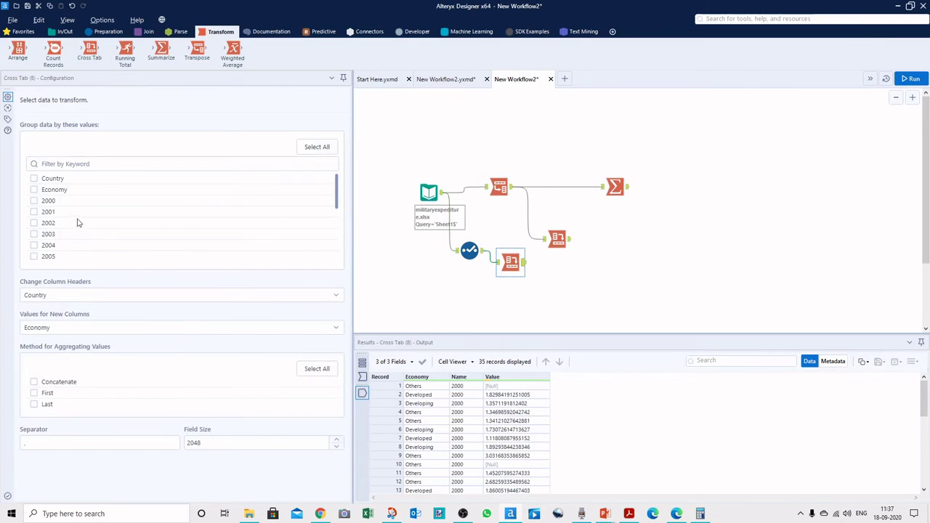
click(34, 191)
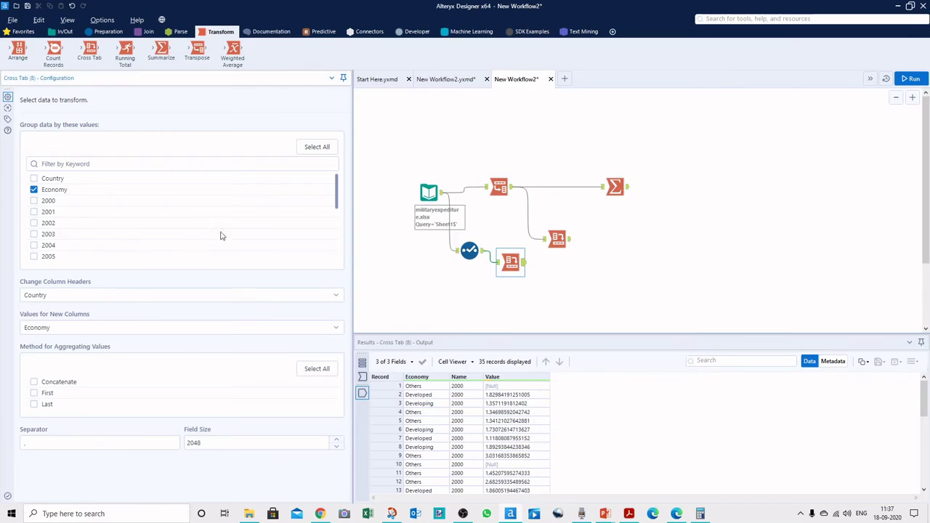
click(205, 299)
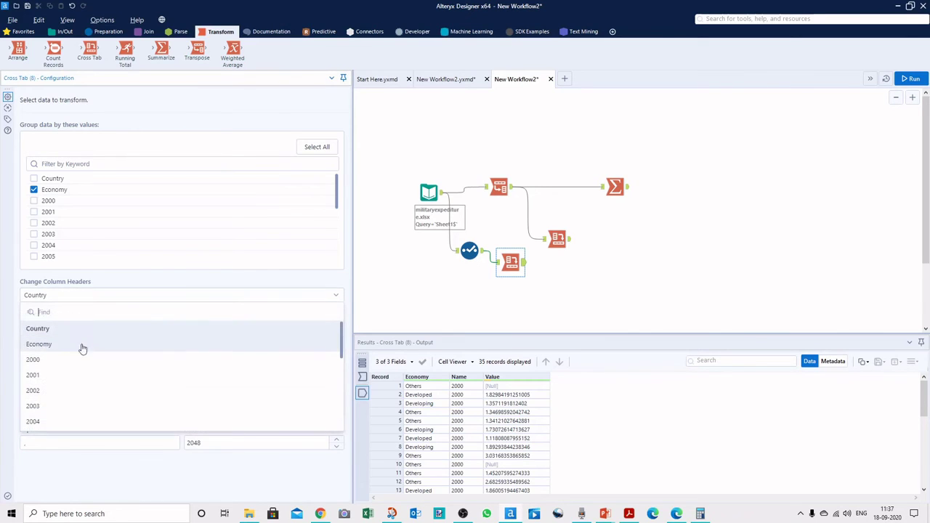
click(57, 344)
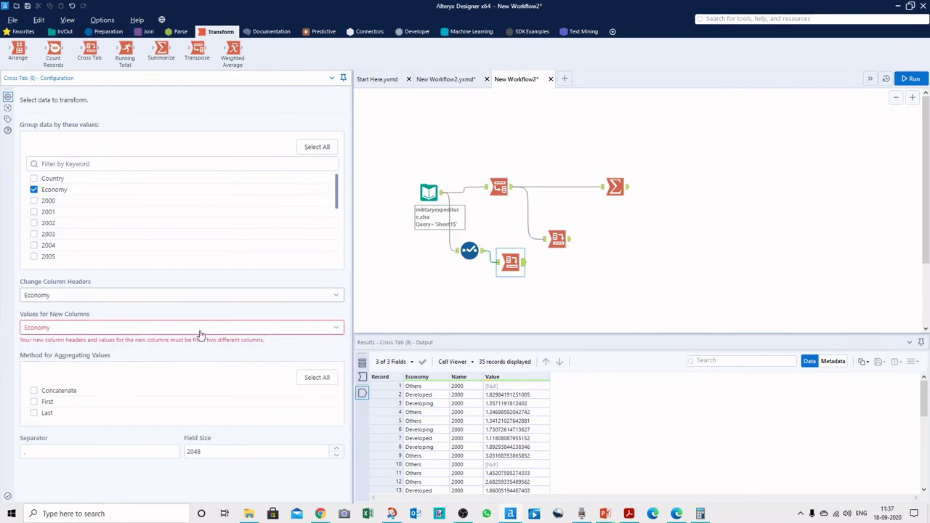
Fill the new Cross Tab's columns with the 2000 values using the Last aggregation method, and run the workflow
click(201, 329)
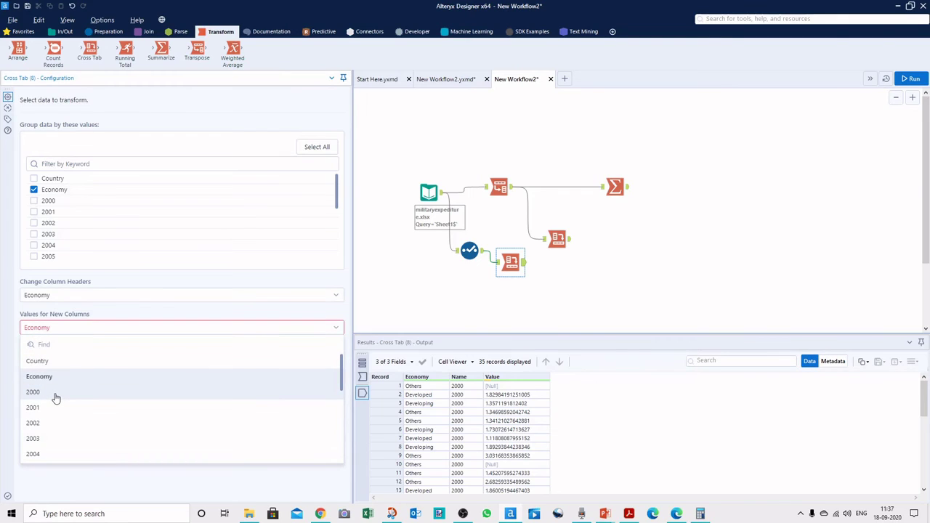
click(56, 397)
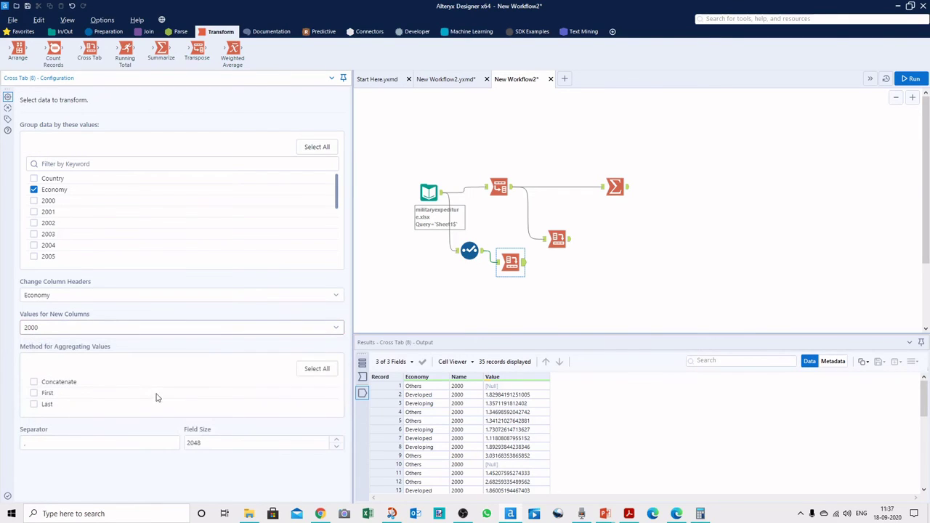
click(33, 405)
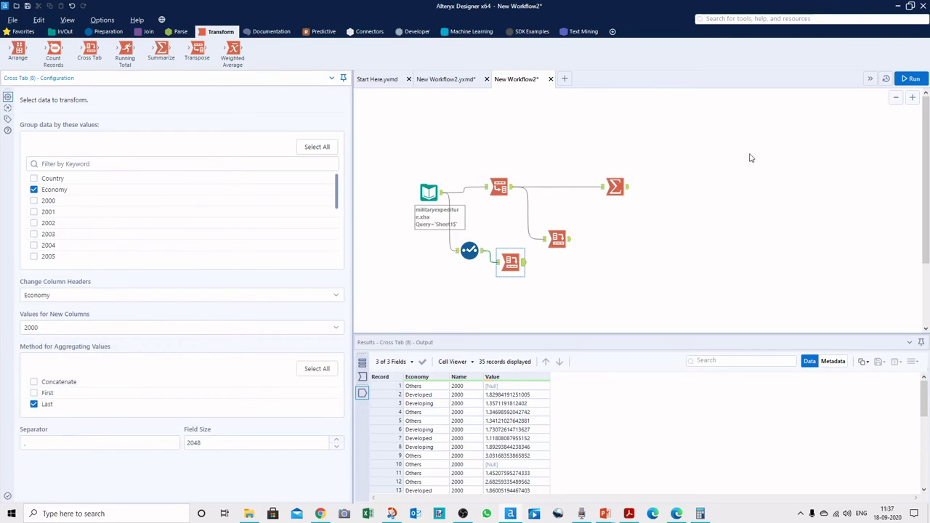
click(909, 79)
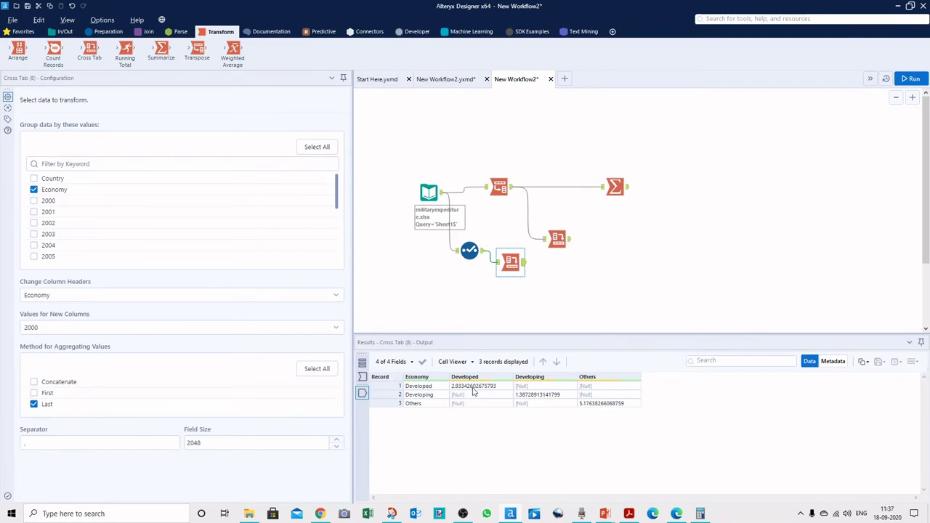
Check the cross-tabulated results against the last 2000 value of each economy group in the input data
click(428, 192)
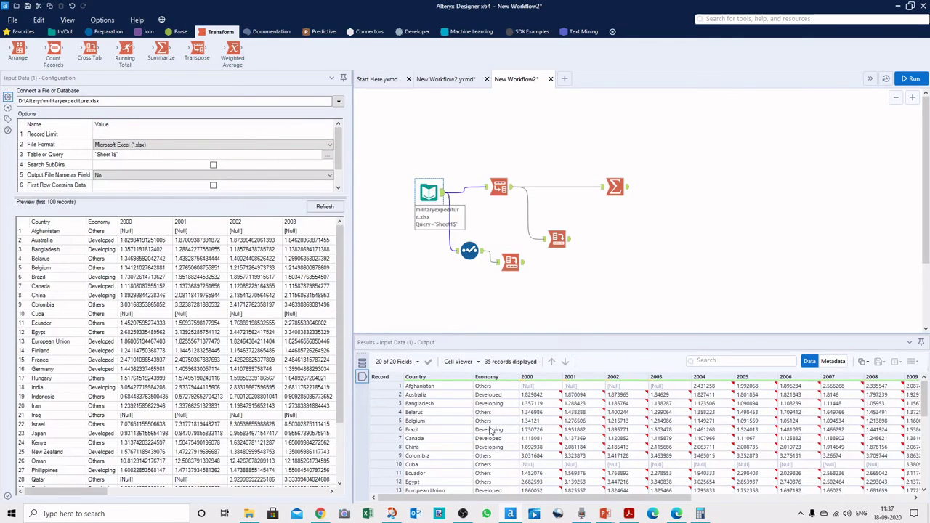
scroll(492, 431, down, 2)
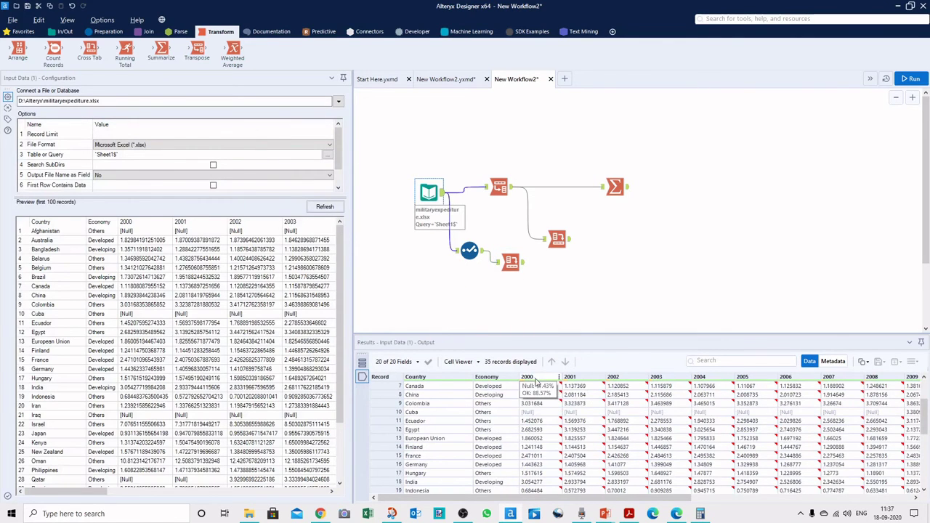
scroll(544, 450, down, 6)
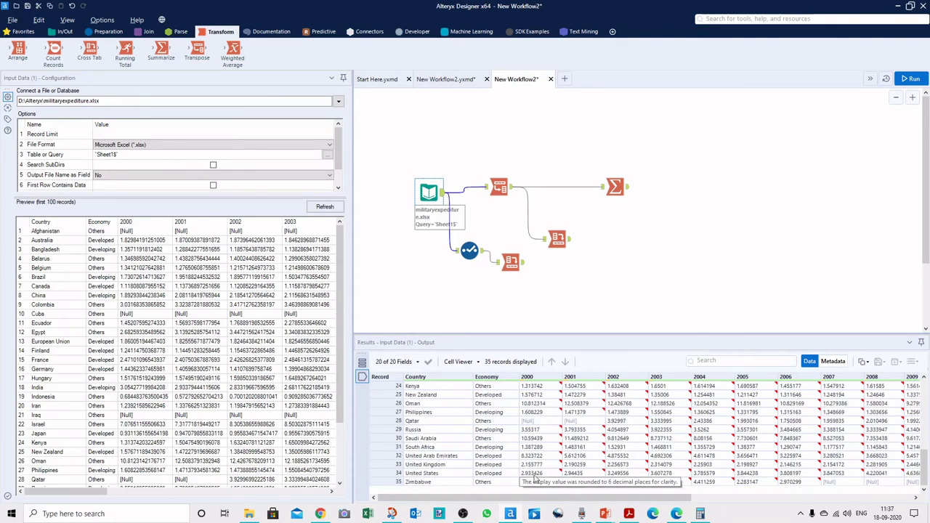
click(522, 264)
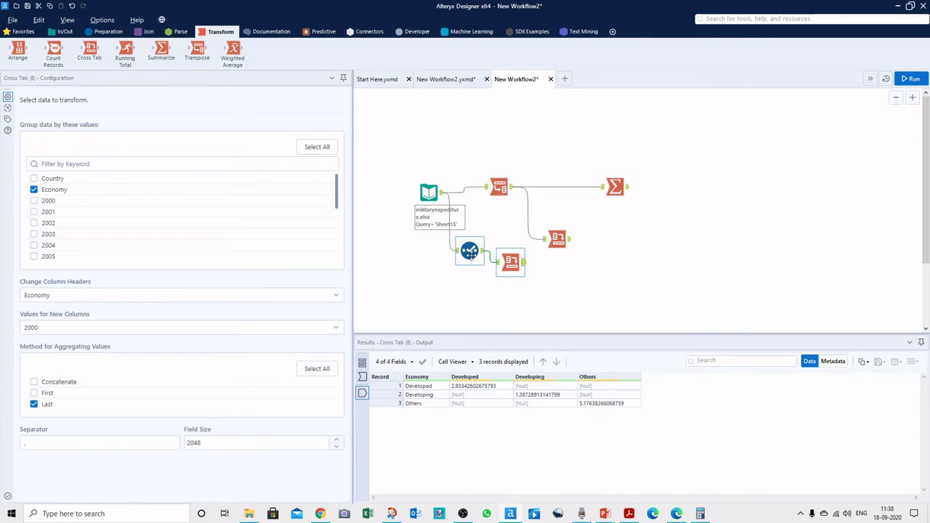
Compare the last 2000 values listed for each economy in the input data with the second Cross Tab's output
click(429, 192)
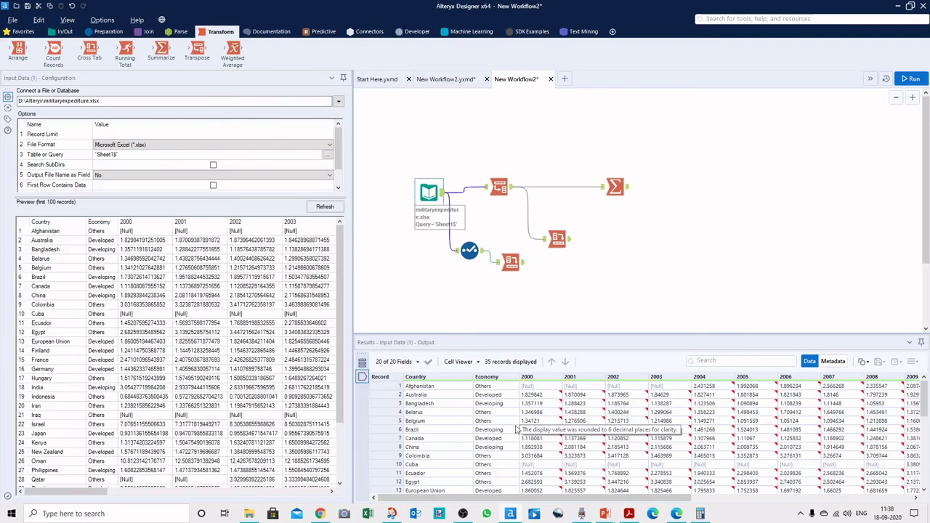
scroll(503, 440, down, 7)
scroll(503, 441, down, 1)
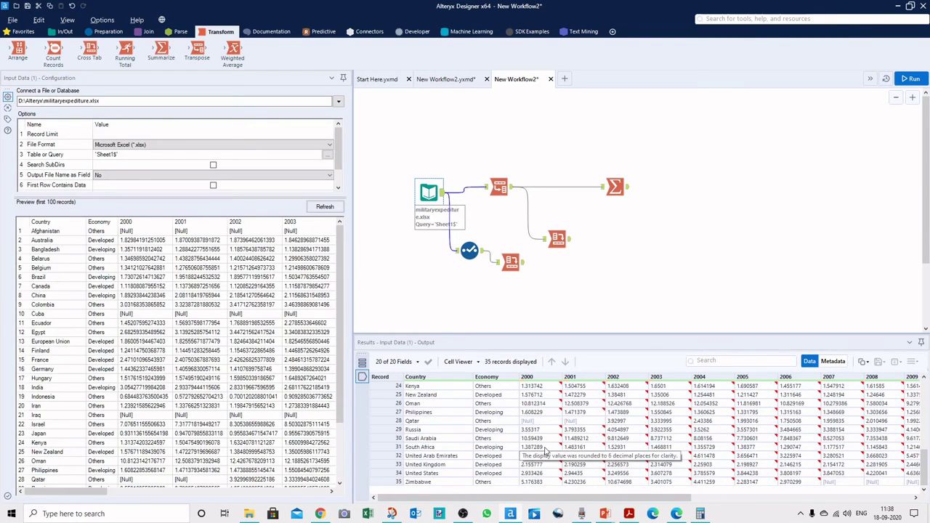
click(514, 265)
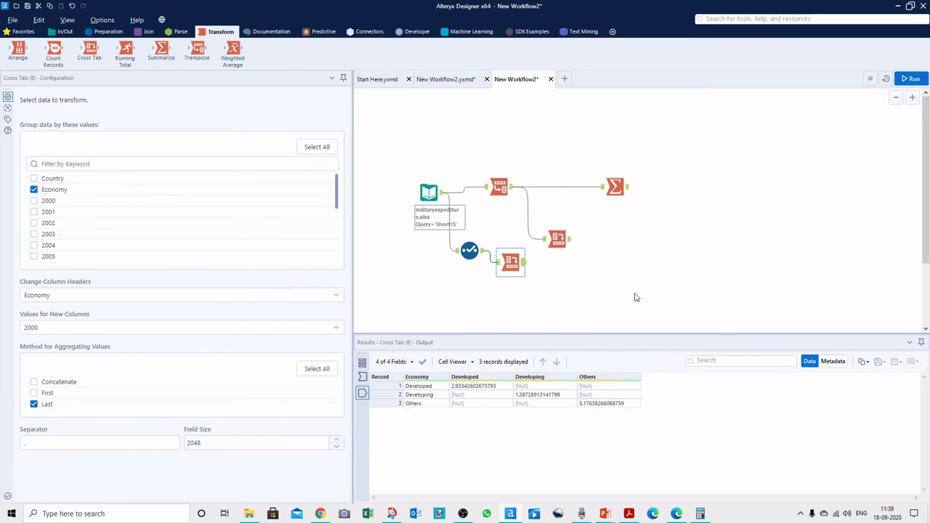
click(617, 268)
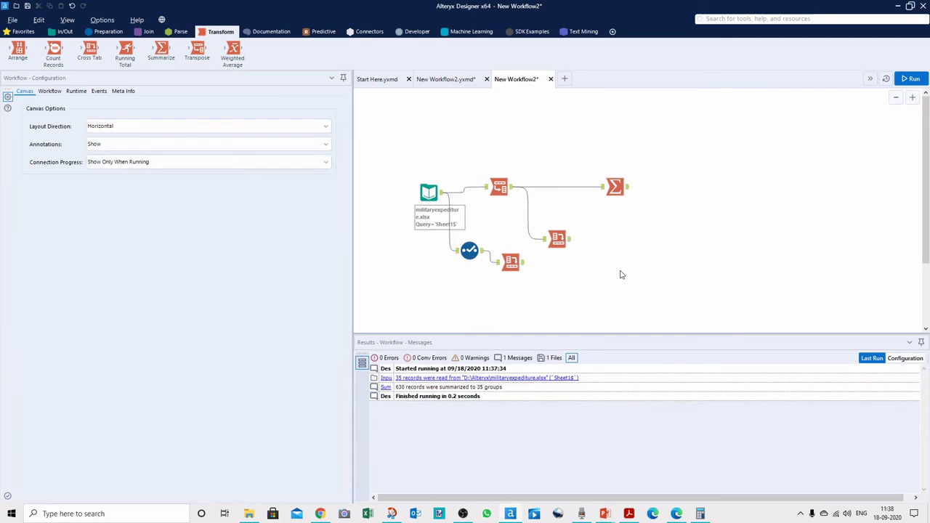
Attach a Count Records tool to the output of the Transpose, the Summarize, and each of the two Cross Tab tools
drag(56, 54, 535, 171)
drag(55, 53, 647, 188)
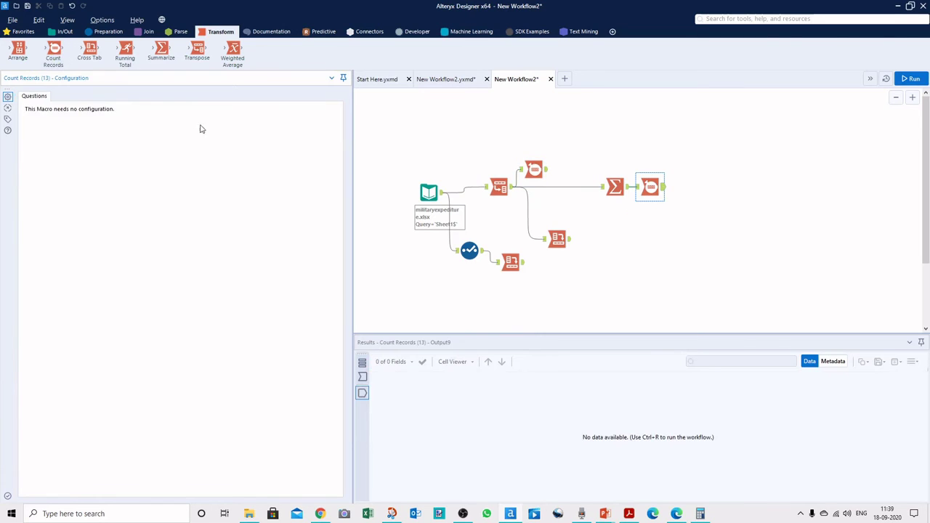
drag(54, 53, 616, 234)
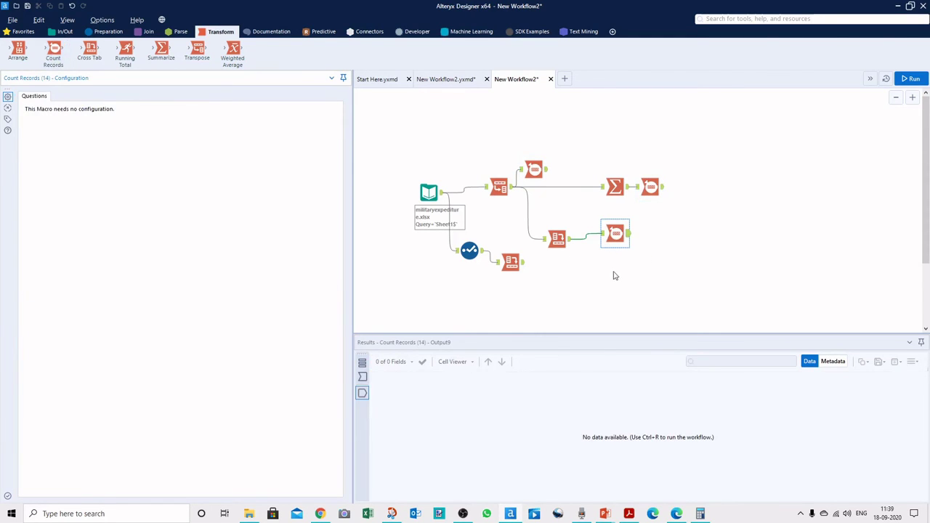
drag(54, 53, 563, 267)
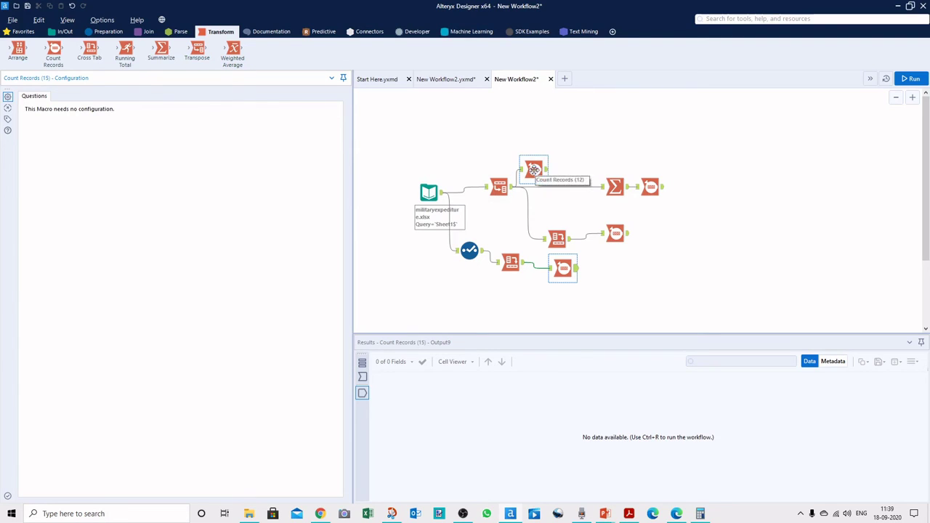
Review the rows and year columns of the source military expenditure data in the Input Data tool
click(535, 170)
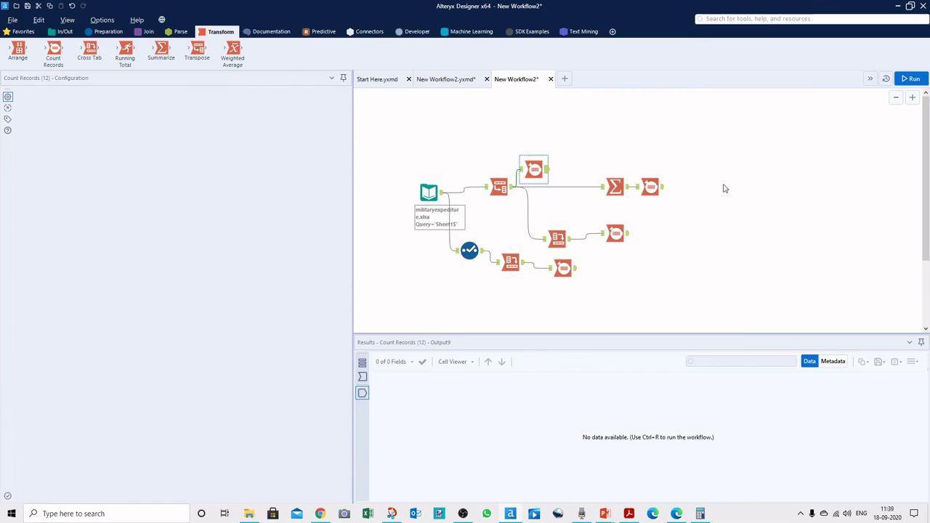
click(429, 192)
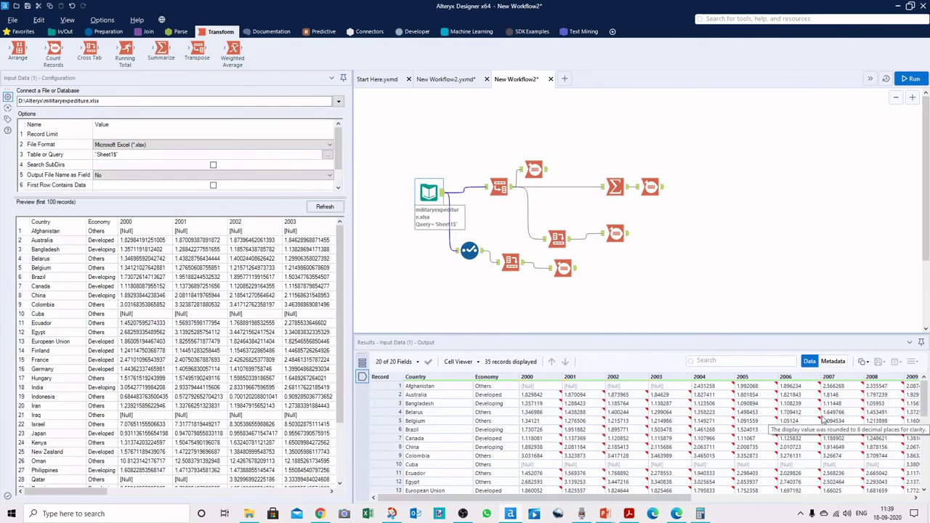
scroll(908, 466, down, 8)
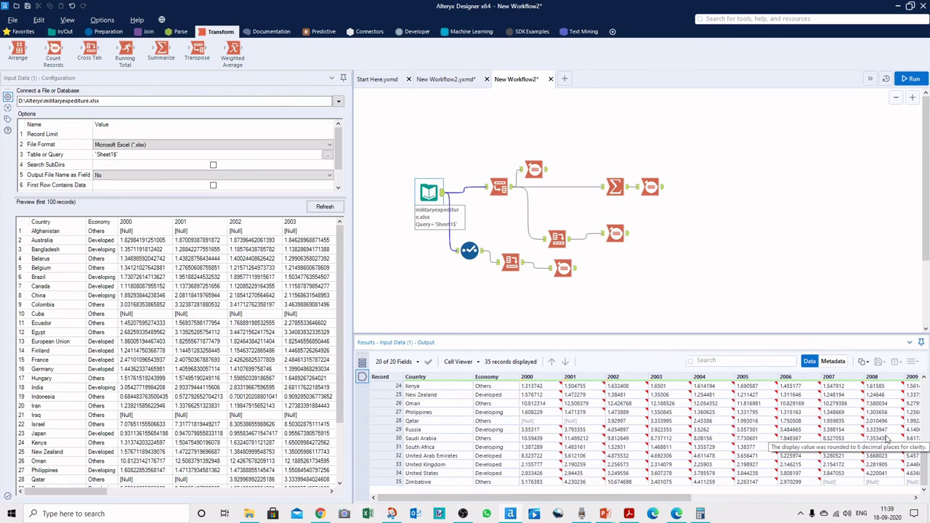
scroll(927, 422, up, 5)
scroll(927, 421, up, 3)
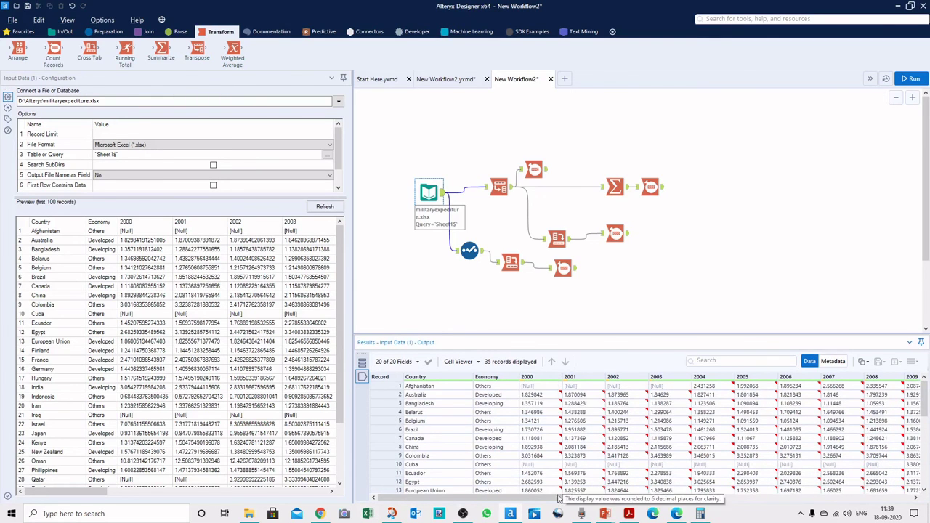
drag(702, 498, 407, 501)
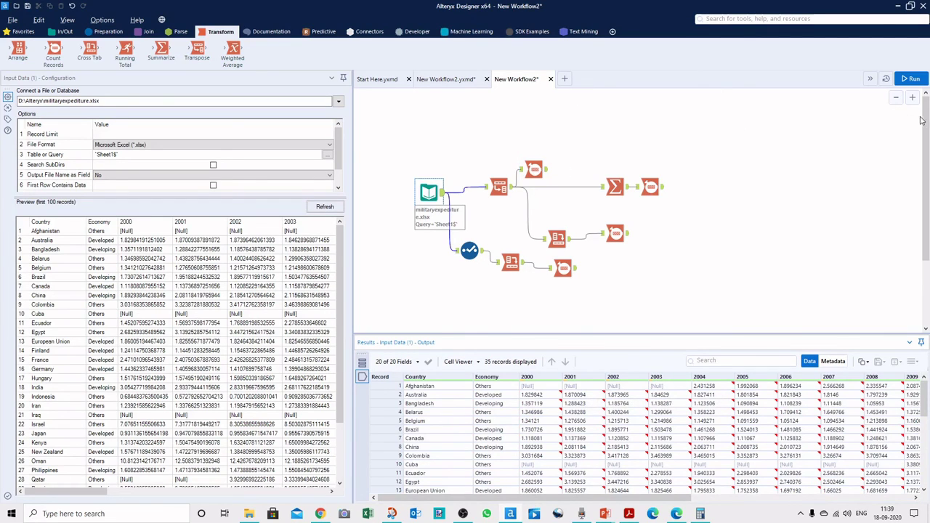
Run the workflow and view the record count for the transposed data
click(913, 79)
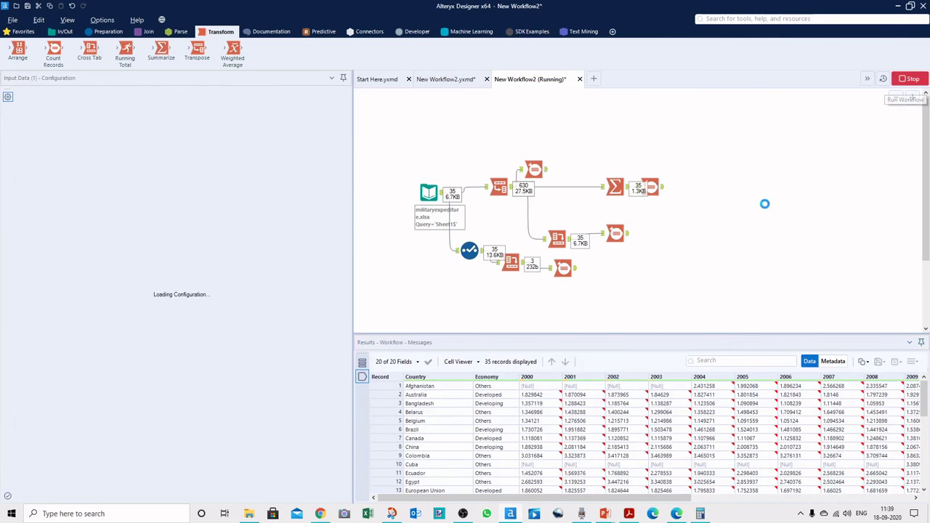
click(552, 182)
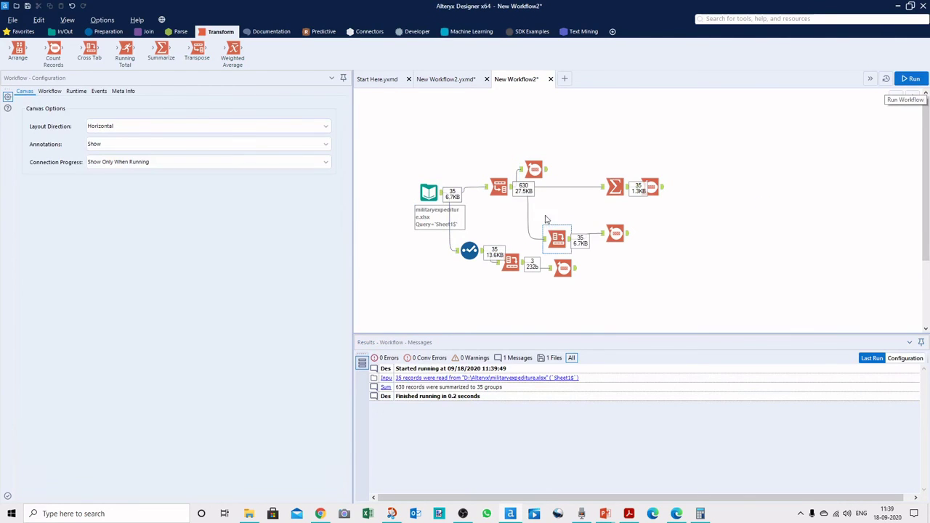
click(534, 169)
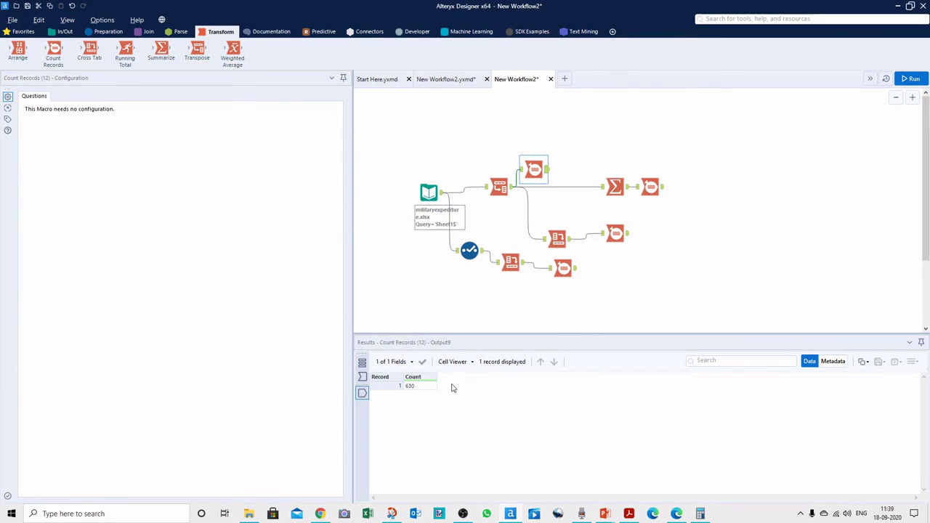
Check the record counts after the Summarize tool and the Transpose branch's Cross Tab, and review that Cross Tab's output
click(658, 188)
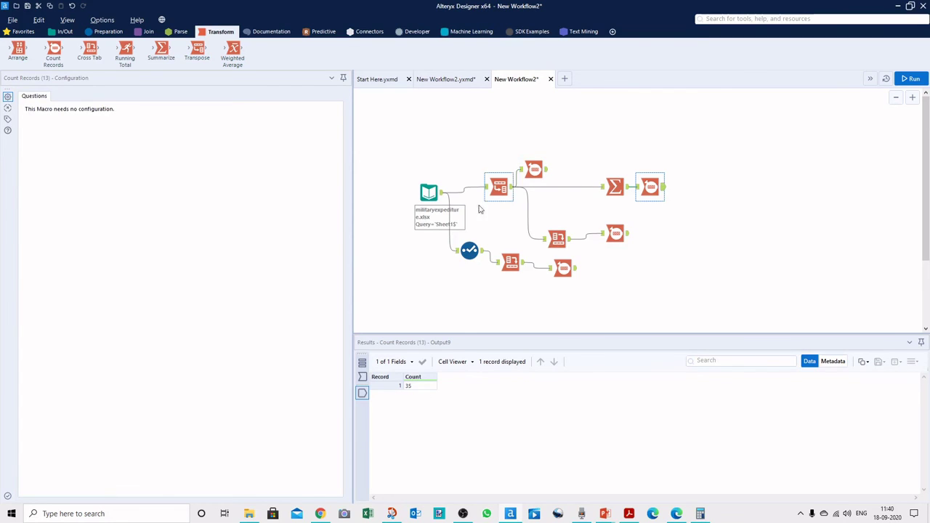
ctrl+click(620, 194)
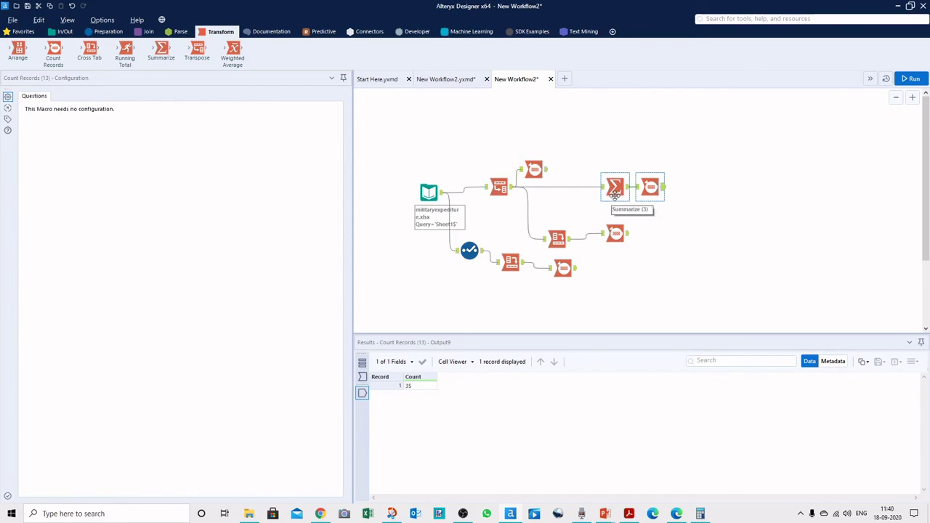
click(657, 192)
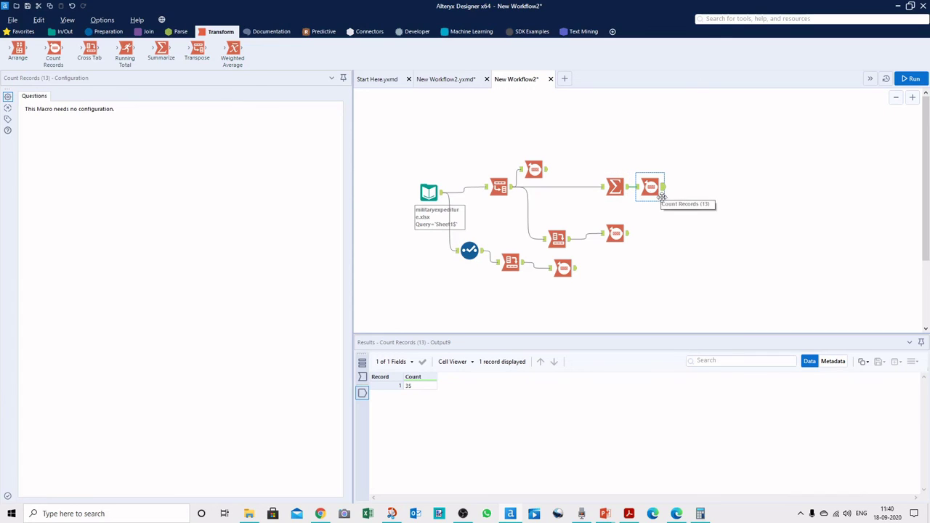
ctrl+click(629, 238)
click(629, 239)
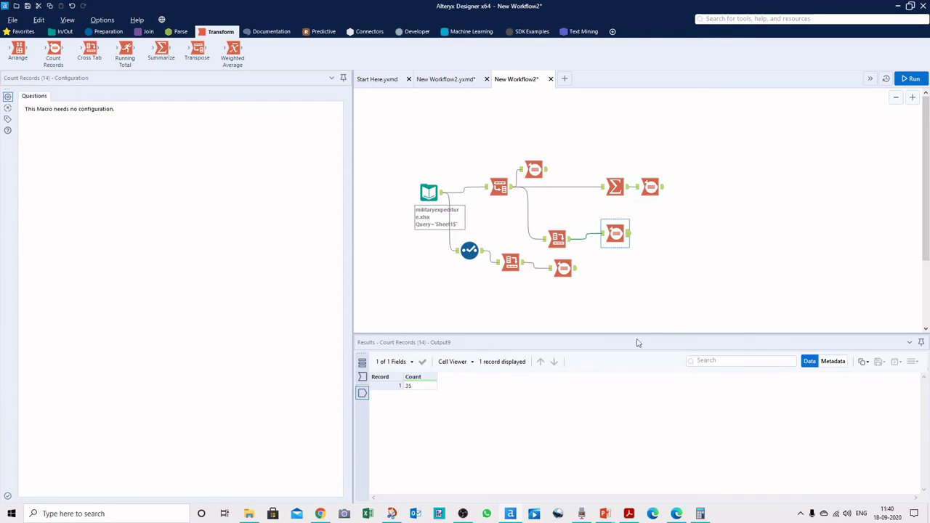
ctrl+click(570, 246)
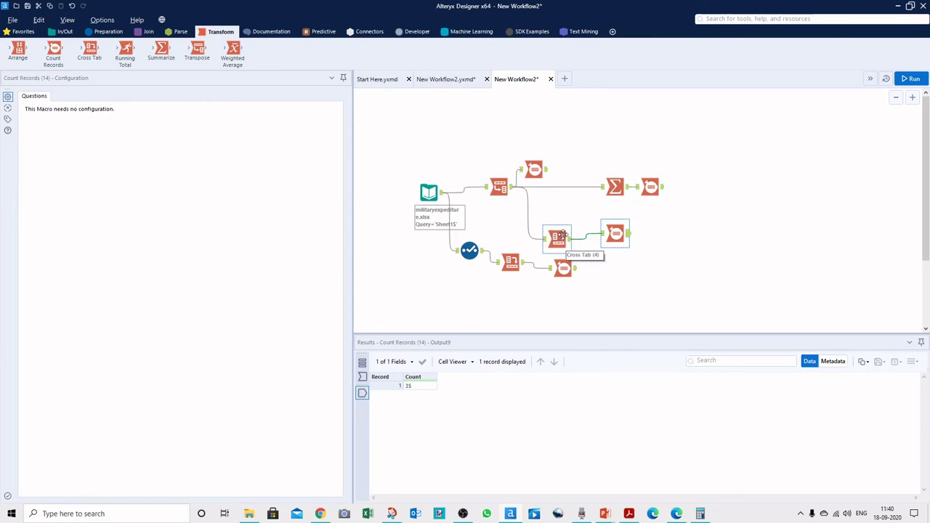
click(557, 238)
scroll(439, 408, down, 8)
Check the record count for the Select branch's Cross Tab against the records in its output
click(578, 278)
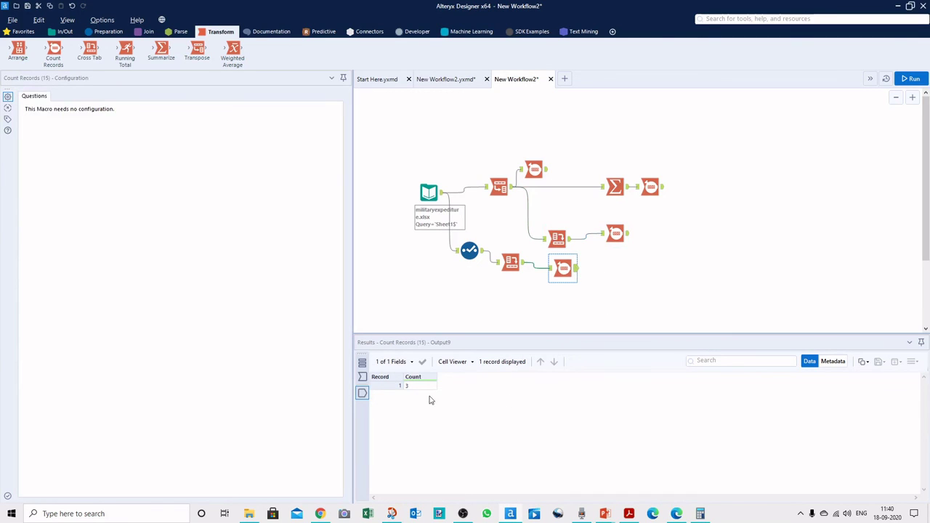
click(529, 266)
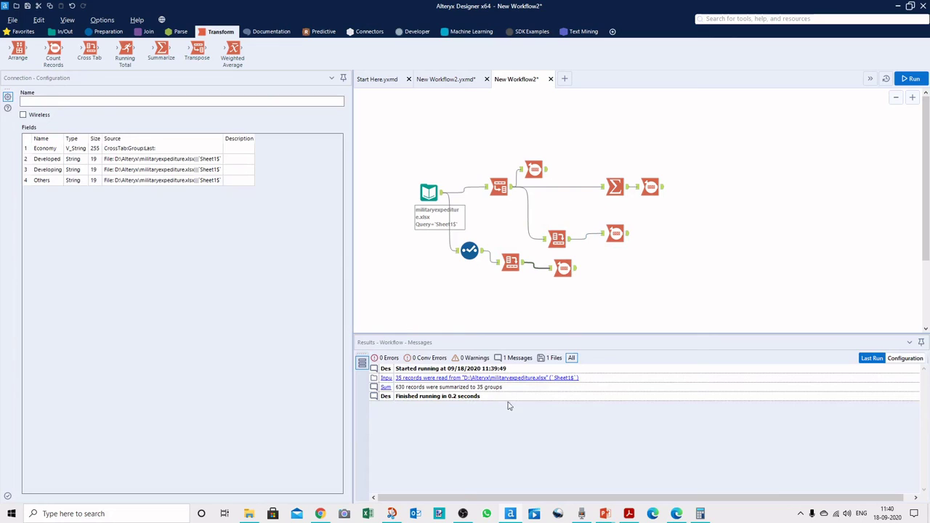
click(517, 263)
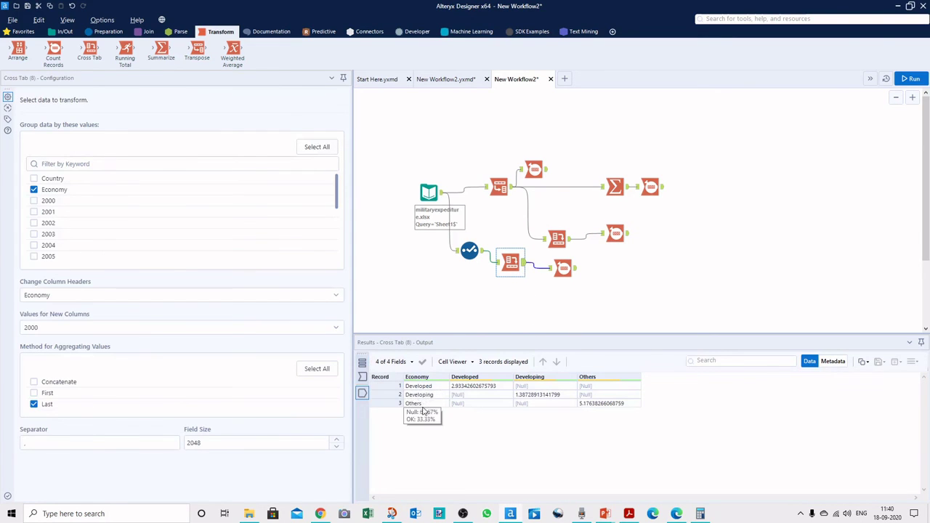